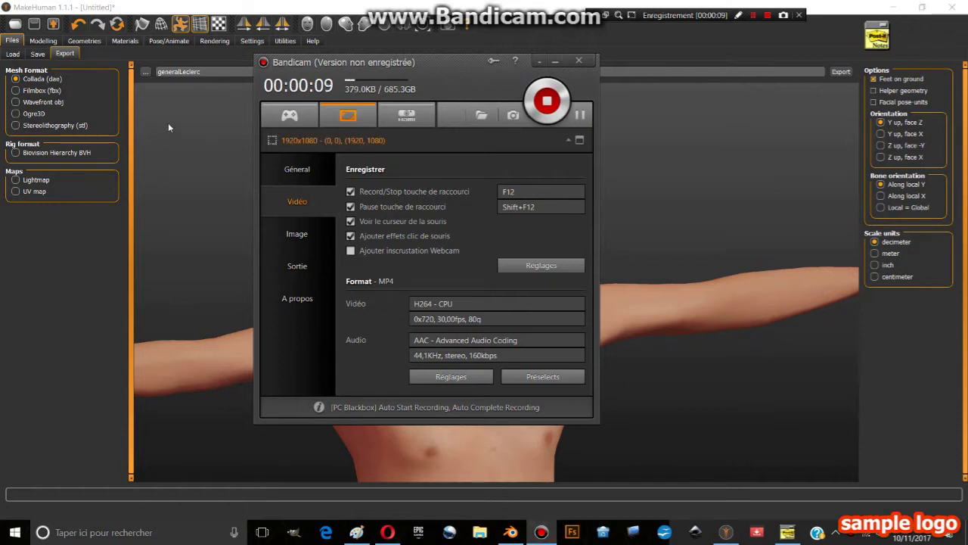
- Minimize the Bandicam window and inspect the character's head and torso
key(XF86AudioMute)
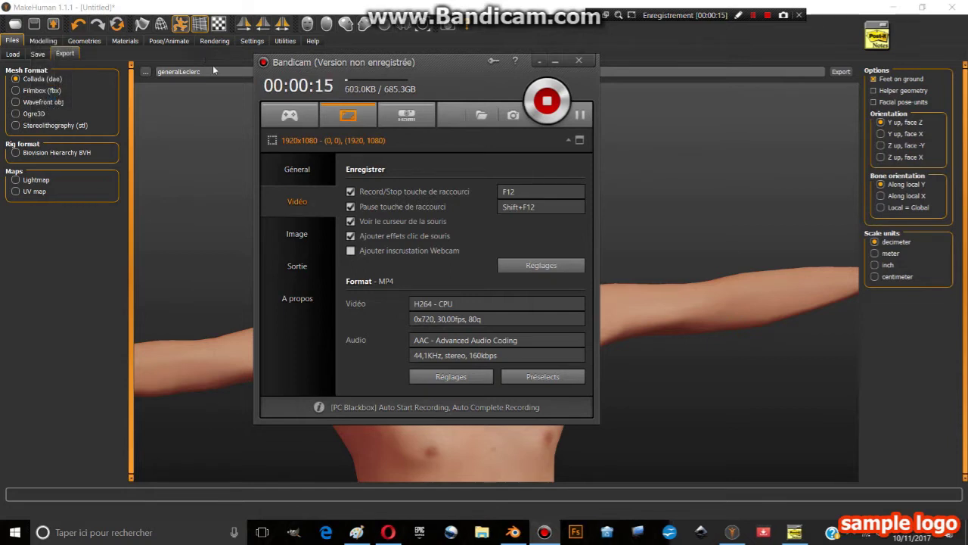
click(555, 61)
scroll(406, 254, up, 1)
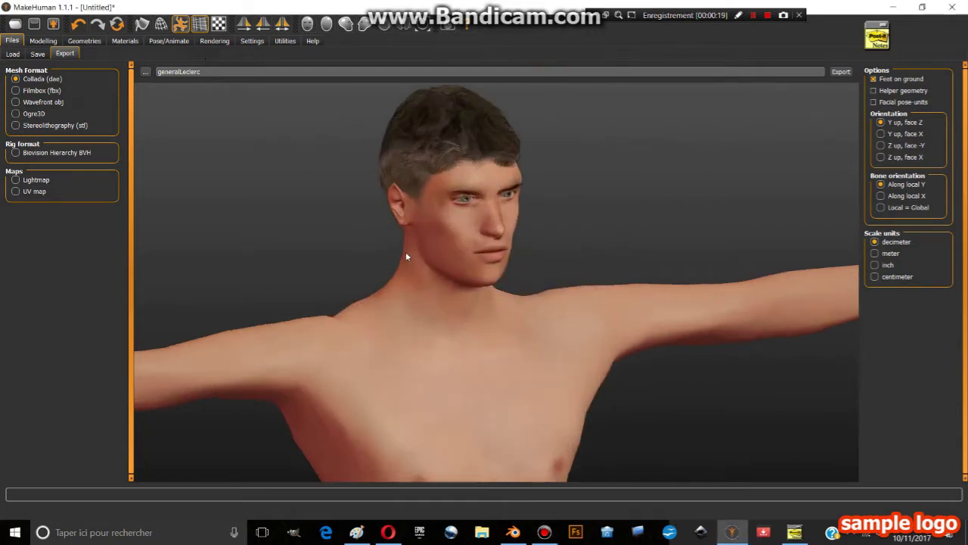
scroll(407, 250, down, 2)
scroll(518, 301, up, 1)
middle_drag(517, 299, 517, 332)
right_drag(518, 335, 514, 312)
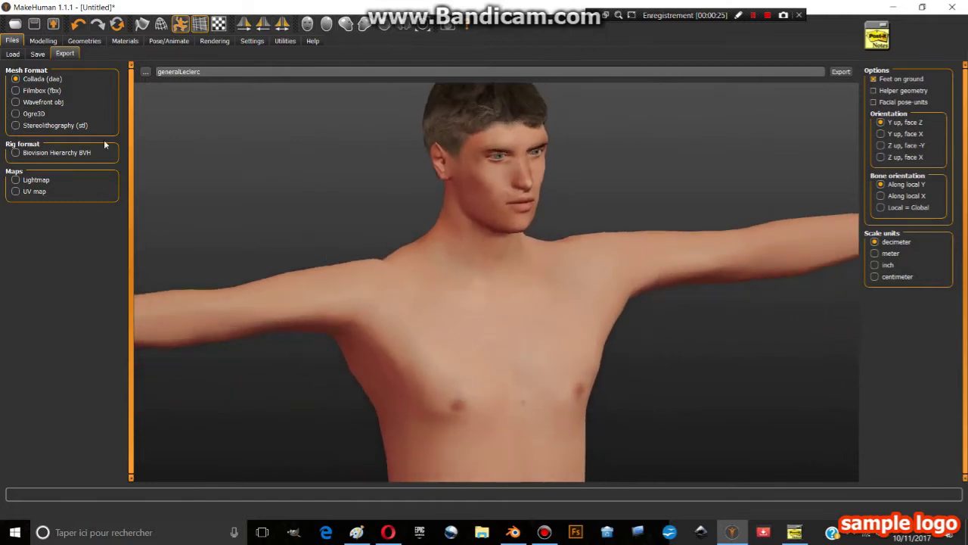
- Review the character's face modelling, eye material, expression, eyebrow and eyelash settings, plus the mesh export options
click(44, 41)
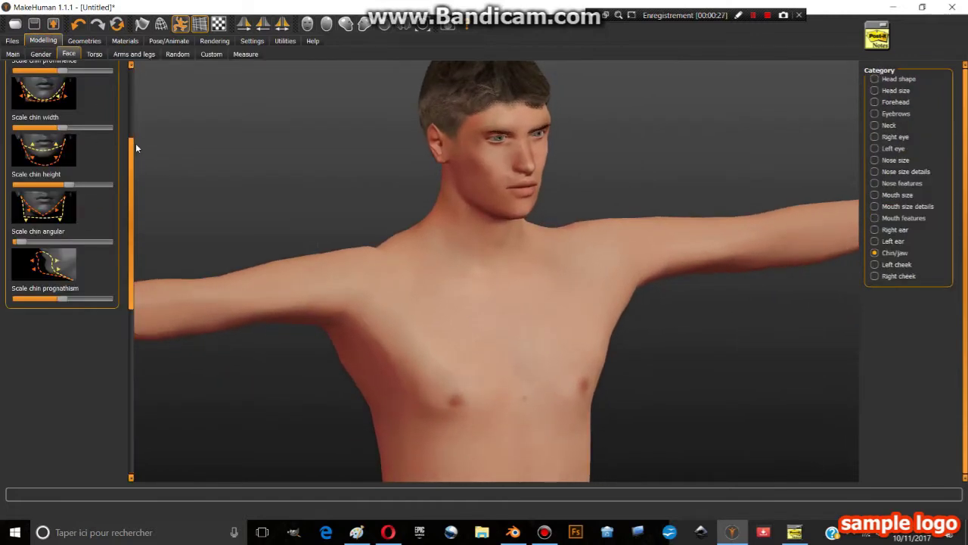
drag(136, 148, 141, 63)
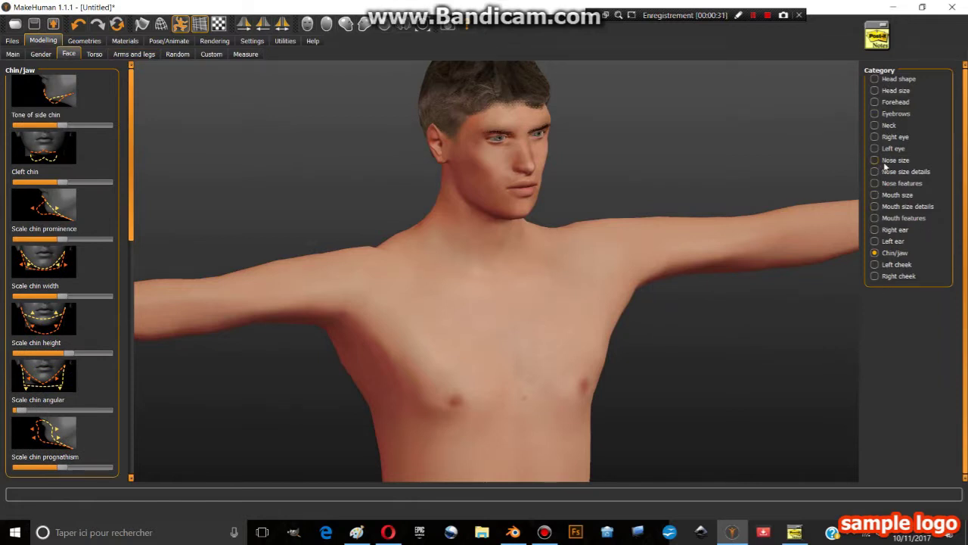
click(85, 41)
click(125, 42)
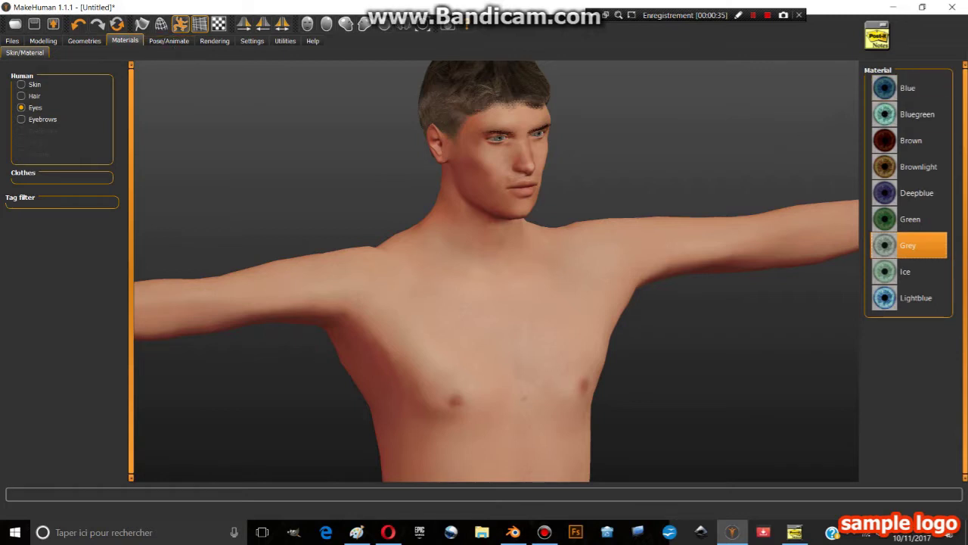
click(151, 42)
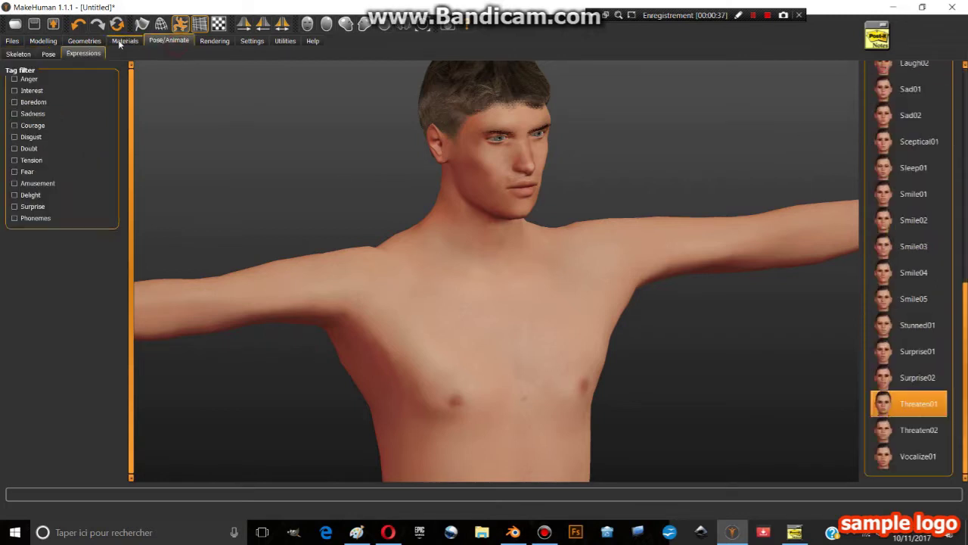
click(119, 43)
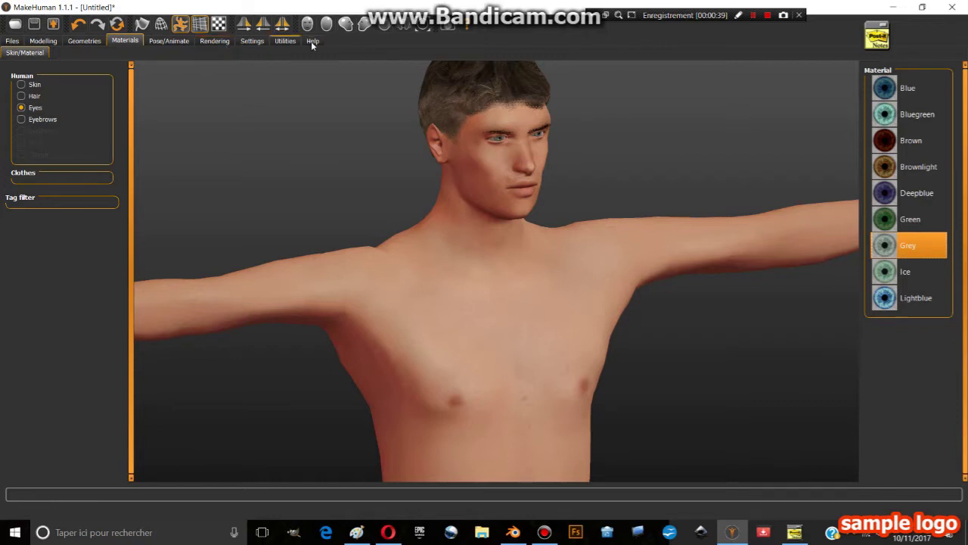
click(83, 41)
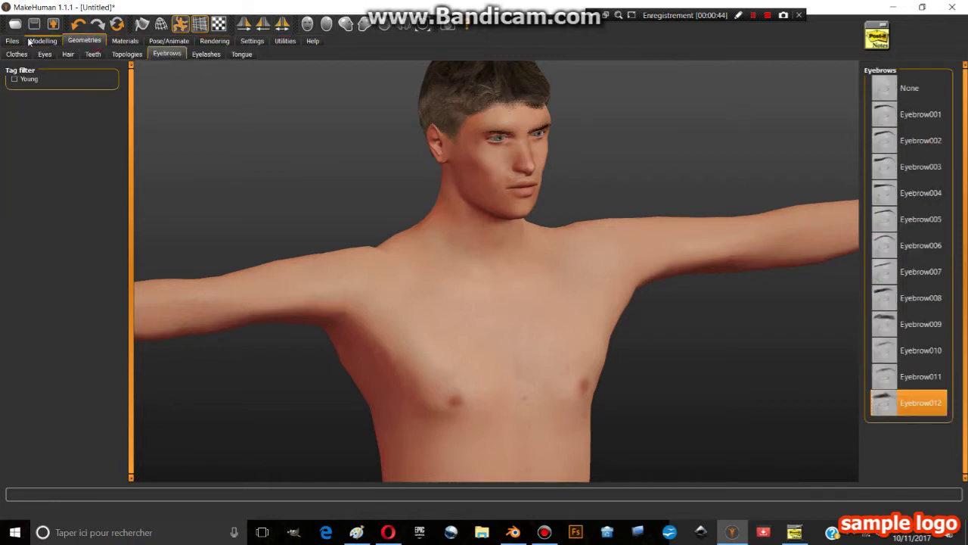
click(204, 54)
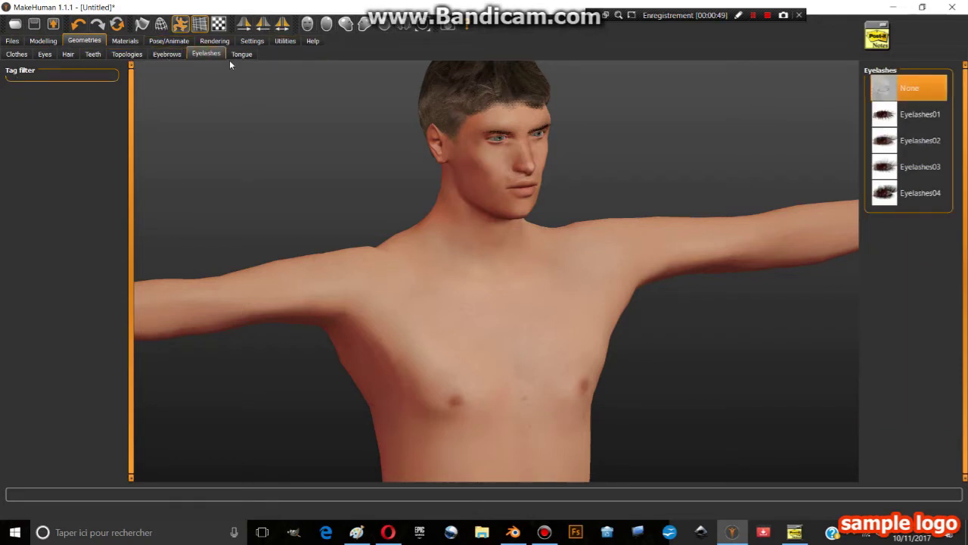
click(53, 23)
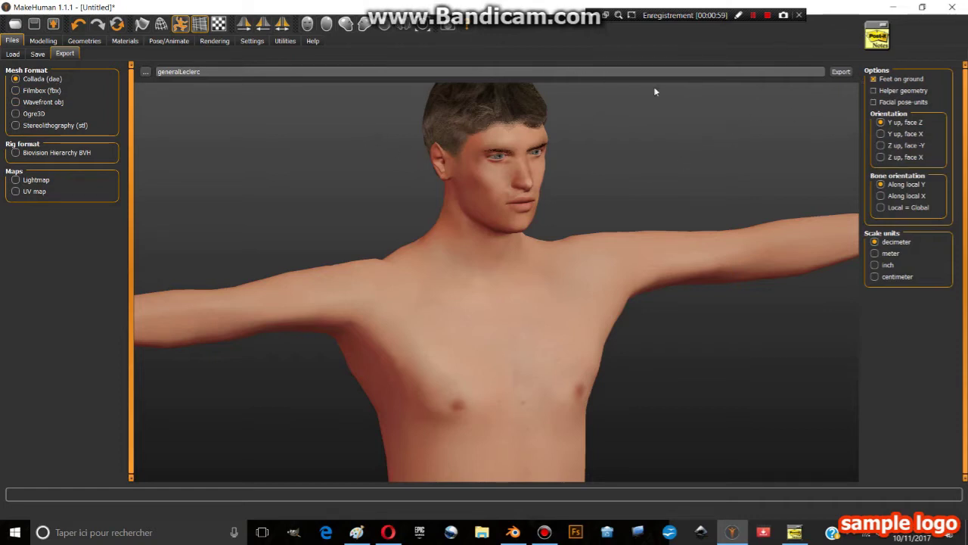
- Switch to THE HORSE.blend in Blender, look at the import command and examine the imported generalleclerc figure up close
click(894, 7)
click(513, 531)
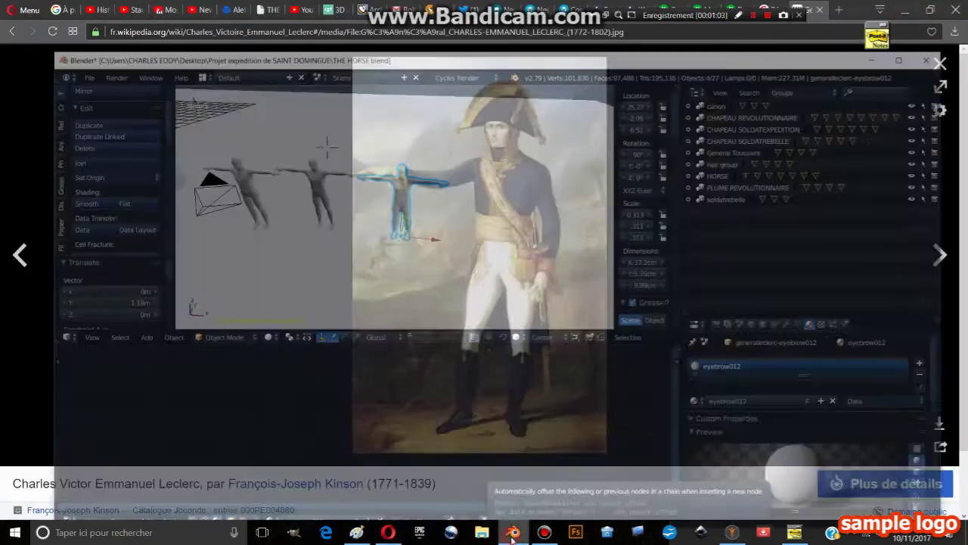
click(43, 28)
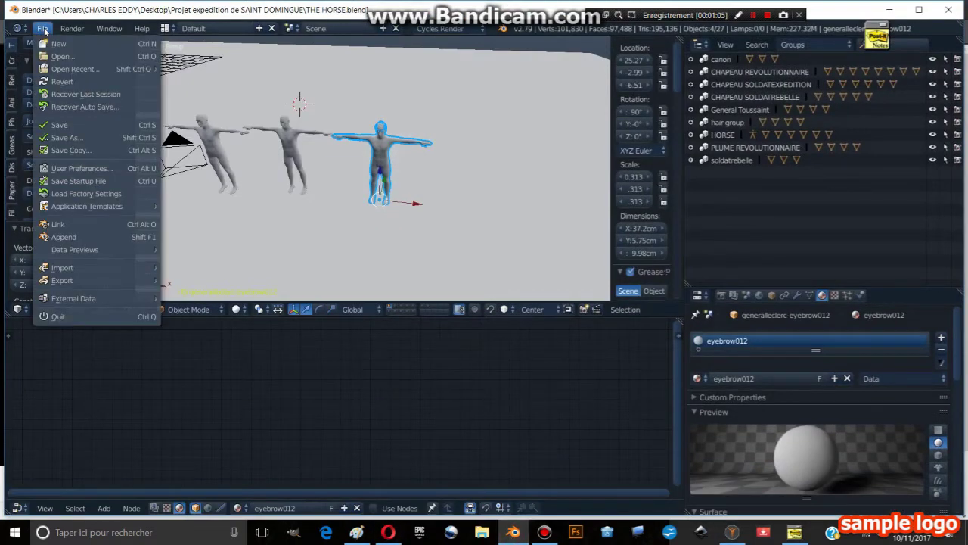
mouse_move(99, 266)
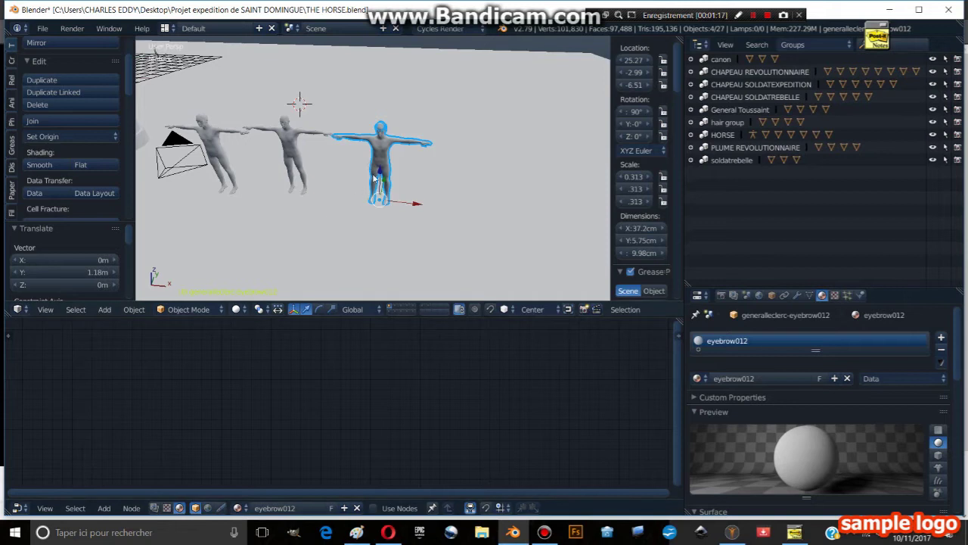
scroll(368, 173, up, 2)
middle_drag(372, 179, 373, 159)
scroll(400, 165, up, 3)
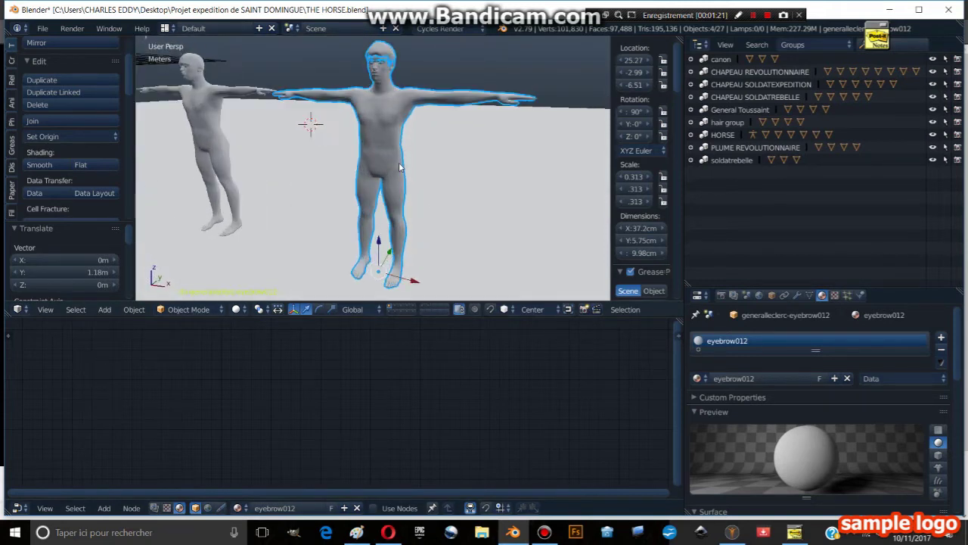
- Set the viewport shading to Rendered and inspect the white figure beside the brown ones
click(236, 310)
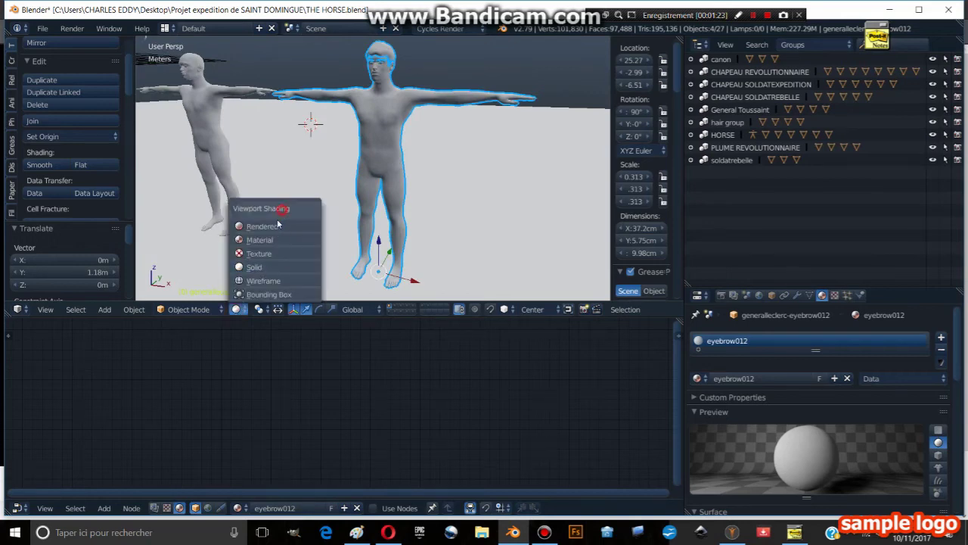
scroll(402, 163, down, 2)
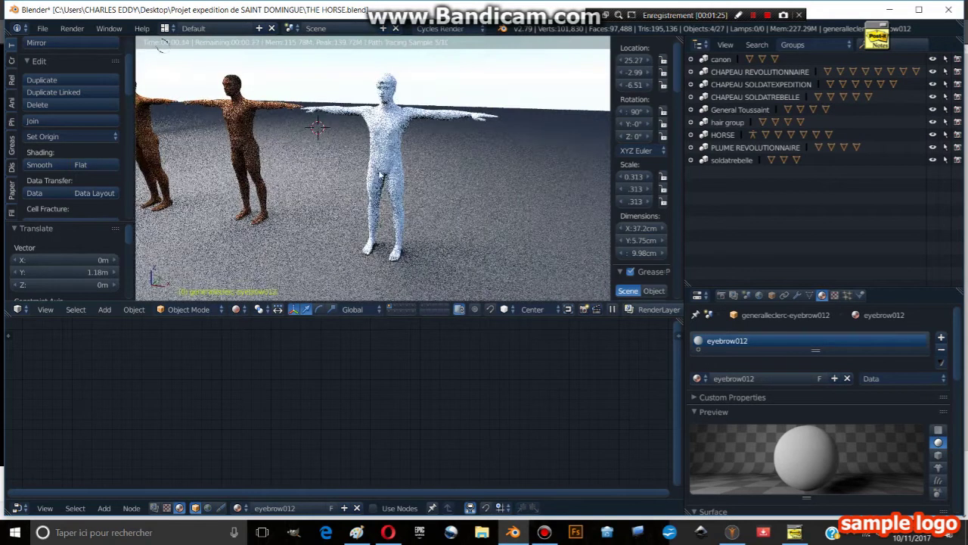
mouse_move(385, 172)
middle_down()
mouse_move(412, 170)
mouse_move(384, 157)
middle_up()
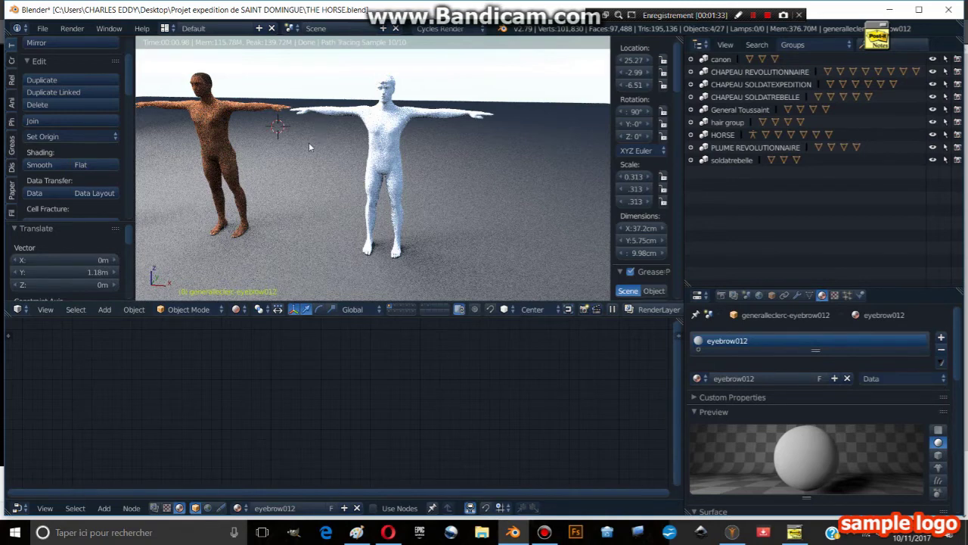
middle_drag(309, 142, 333, 158)
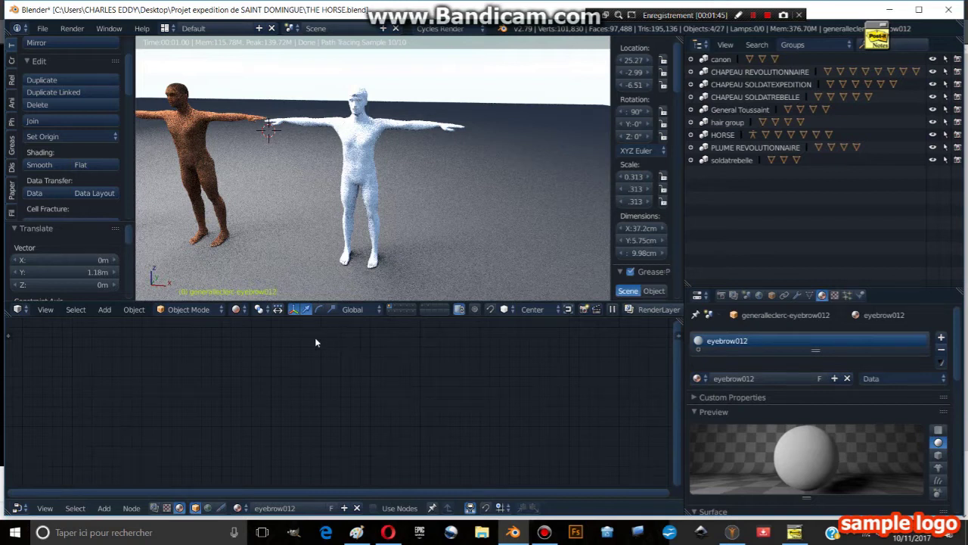
- Select the white figure's body mesh and rename its material to middleageGeneral Leclerc
right_click(362, 149)
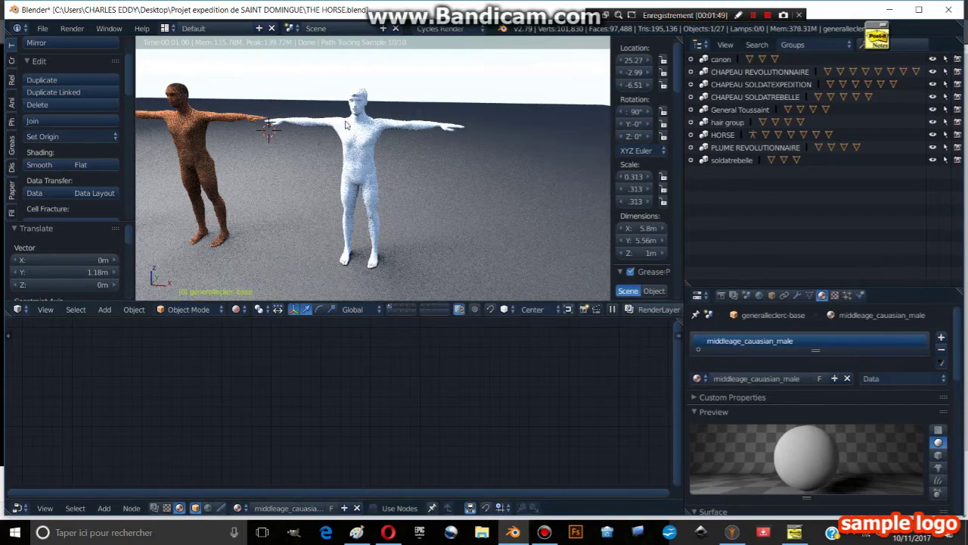
key(g)
right_click(406, 162)
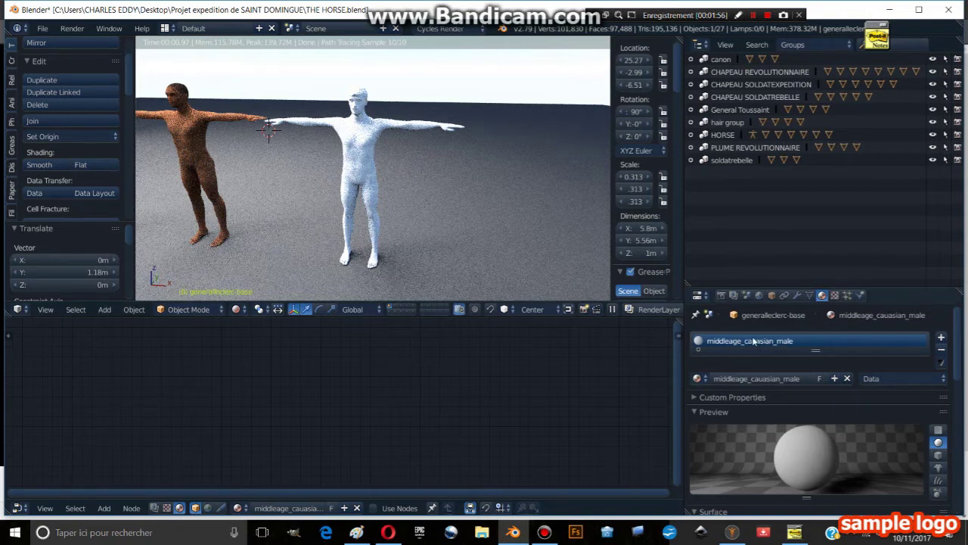
click(802, 378)
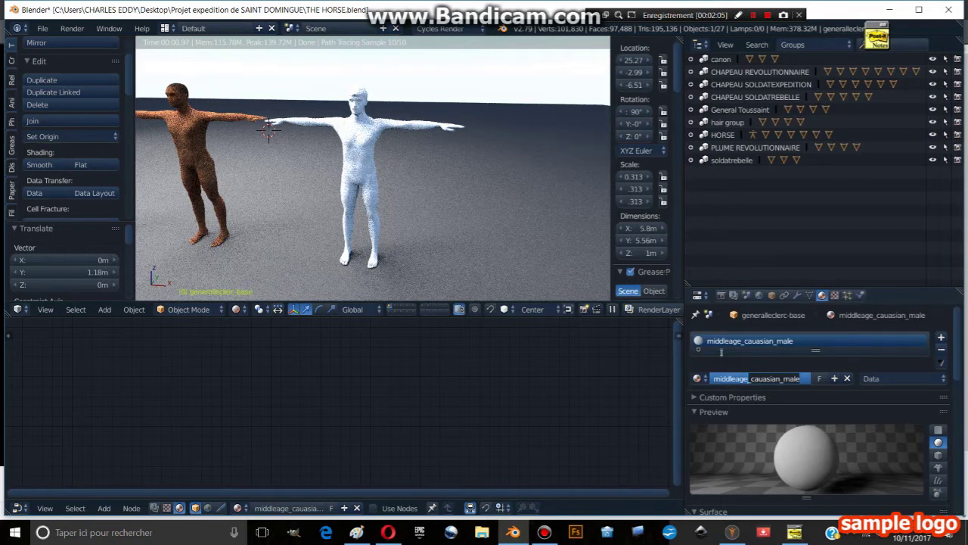
text(General L)
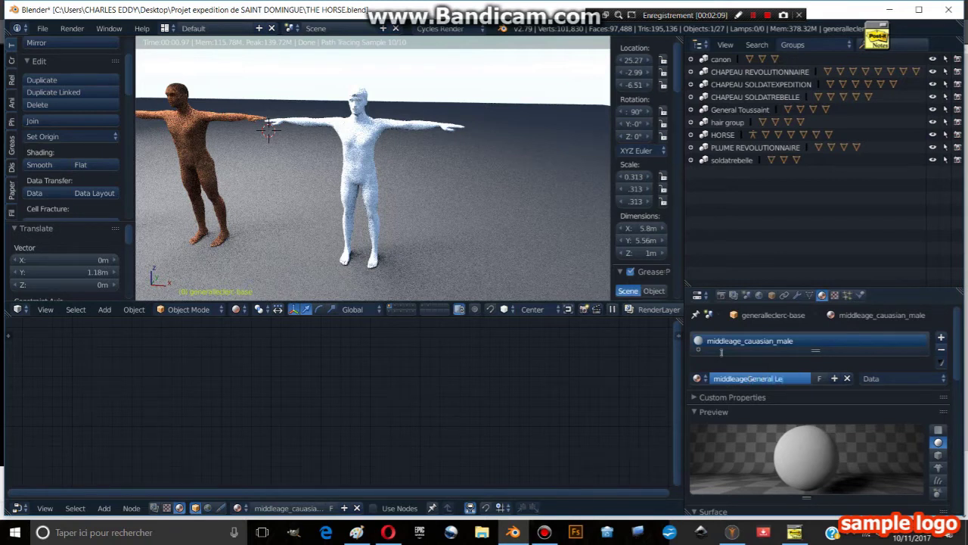
text(eclerc)
key(Return)
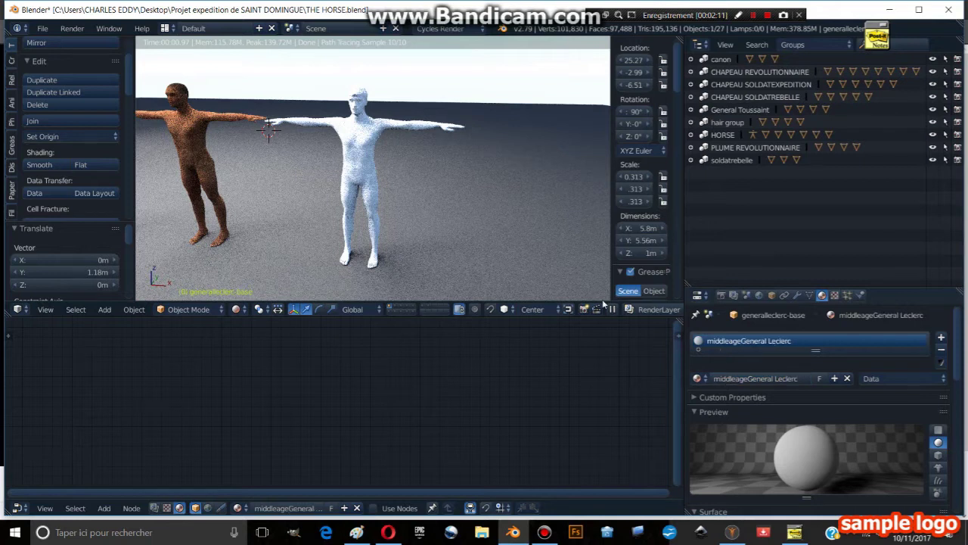
- Enable nodes for the body material and connect a new Image Texture node's Color to the Diffuse BSDF Color
click(401, 509)
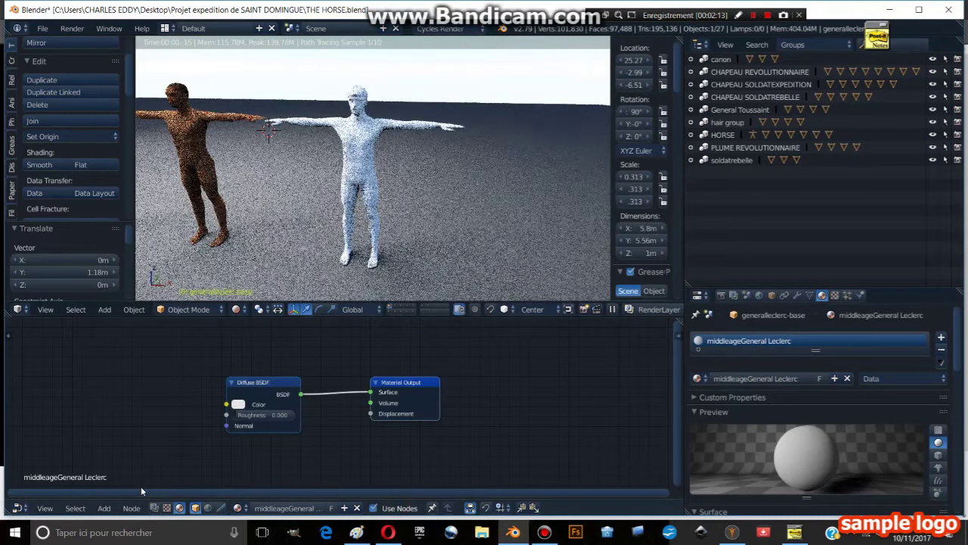
click(104, 508)
mouse_move(144, 447)
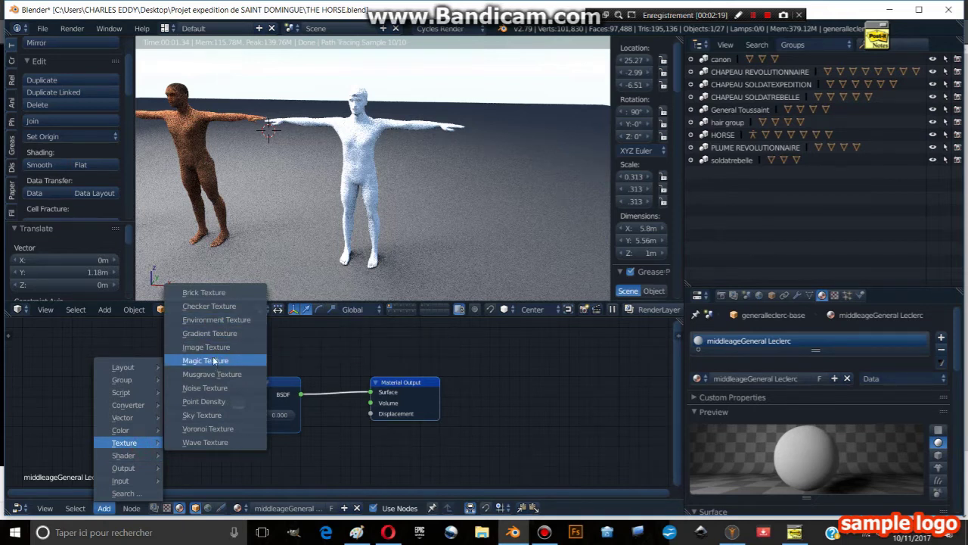
click(206, 347)
click(85, 391)
drag(153, 405, 226, 405)
middle_drag(212, 333, 347, 288)
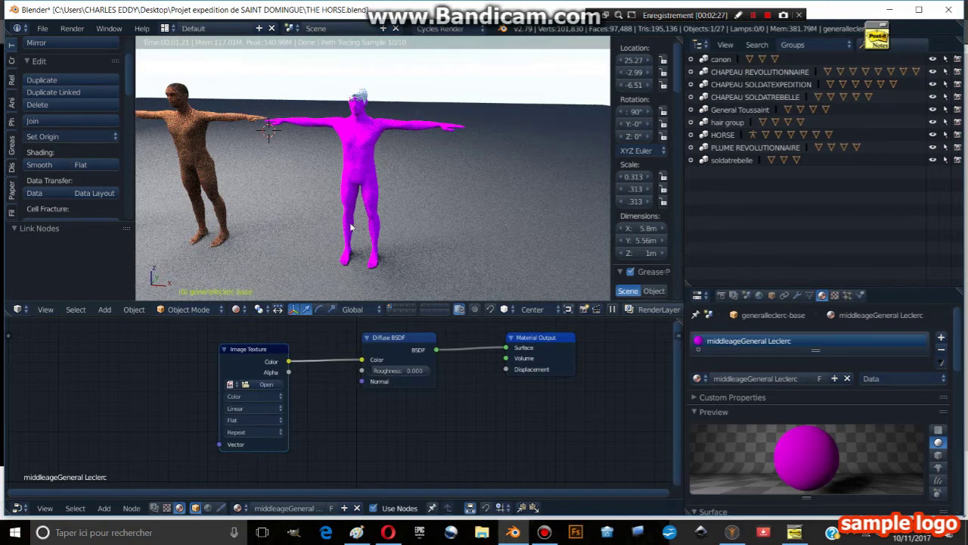
middle_drag(464, 247, 275, 322)
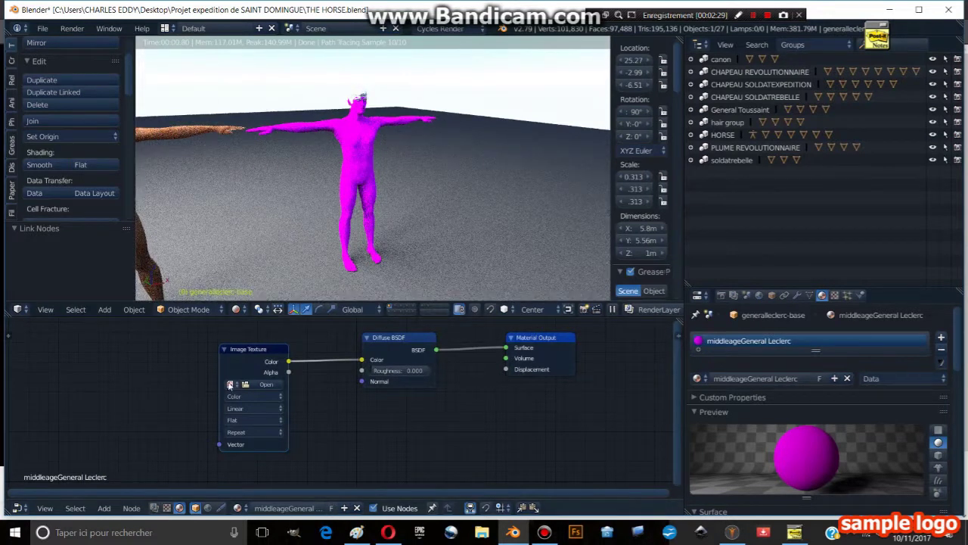
- Switch to MakeHuman and check the character's skin material, trying Old african male and Middleage asian female before reselecting Middleage caucasian
click(230, 385)
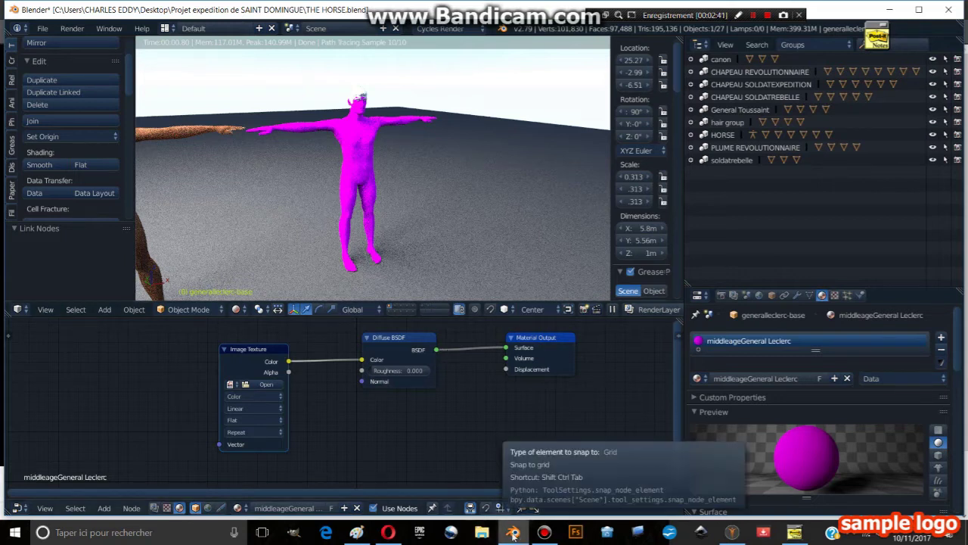
click(732, 532)
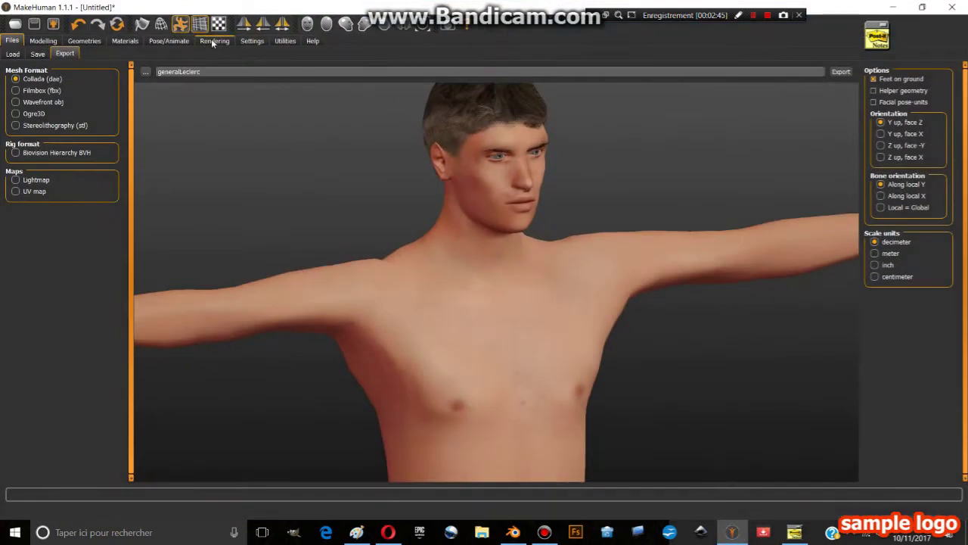
click(126, 41)
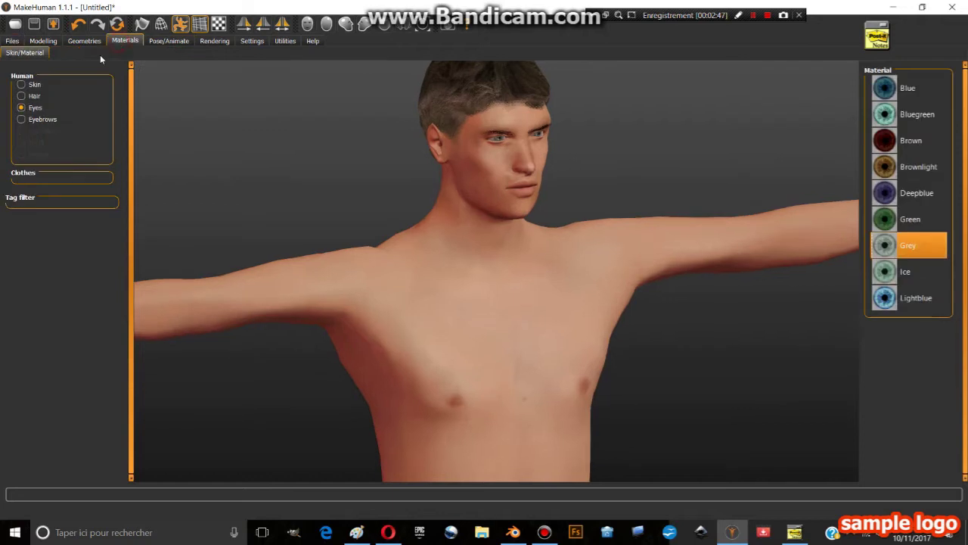
click(32, 86)
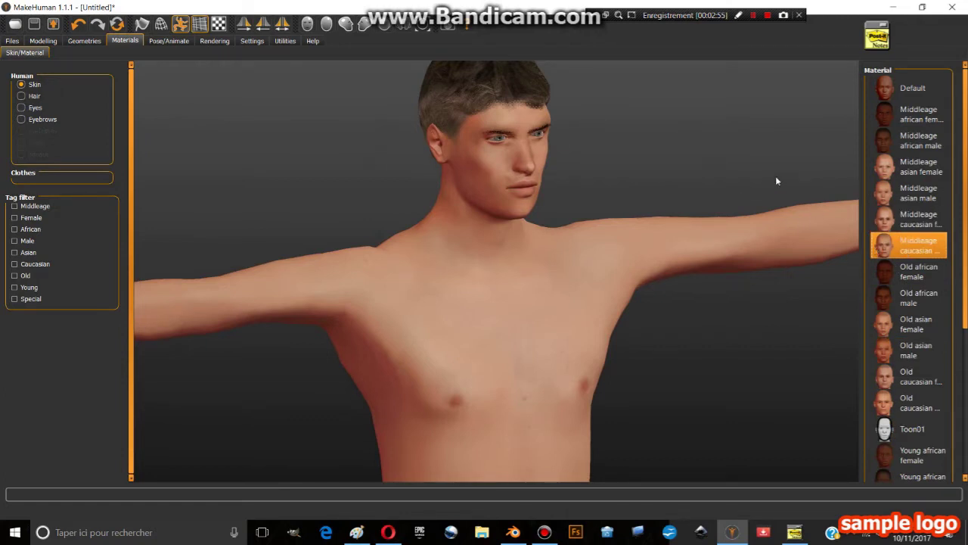
click(910, 290)
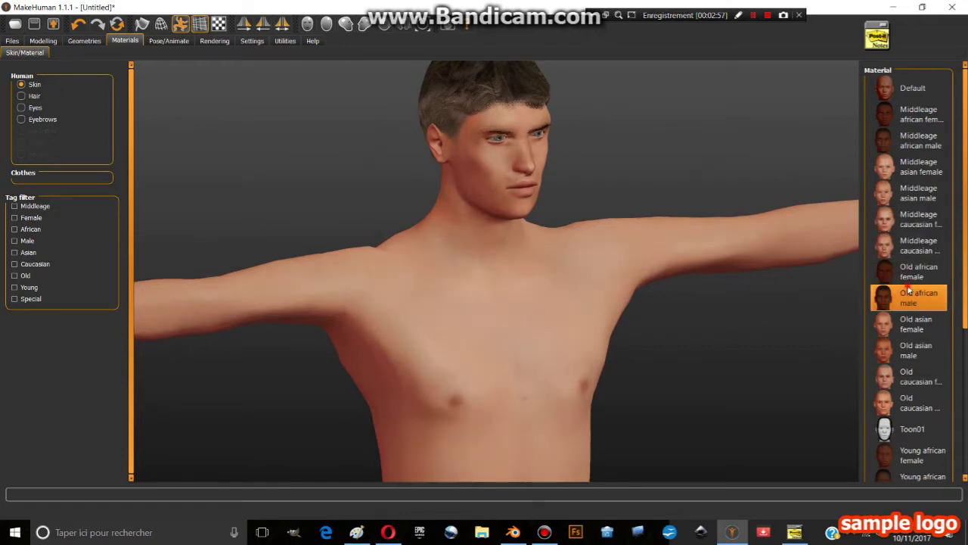
click(917, 167)
click(916, 248)
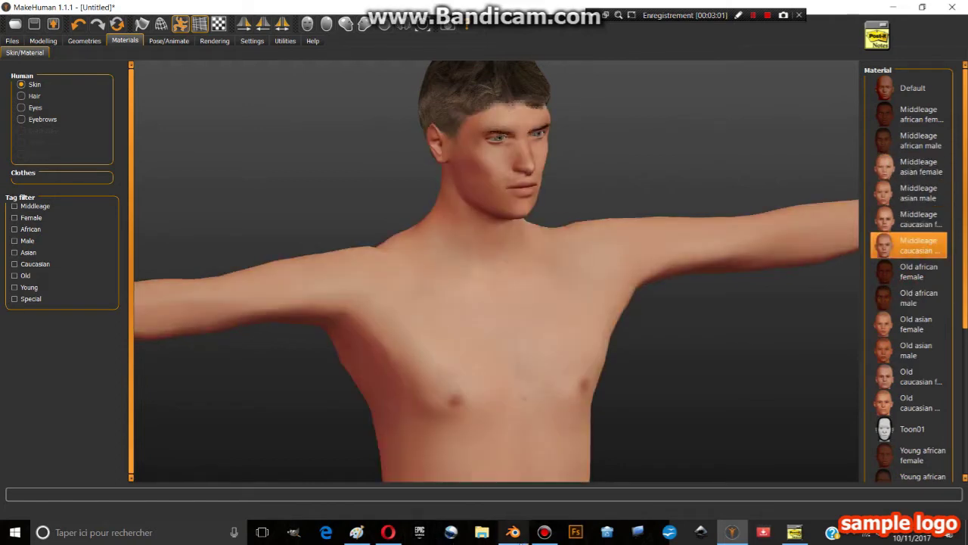
- Switch back to Blender and assign middleage_lightskinned_male_diffuse.png to the body material's Image Texture node
click(513, 532)
click(230, 384)
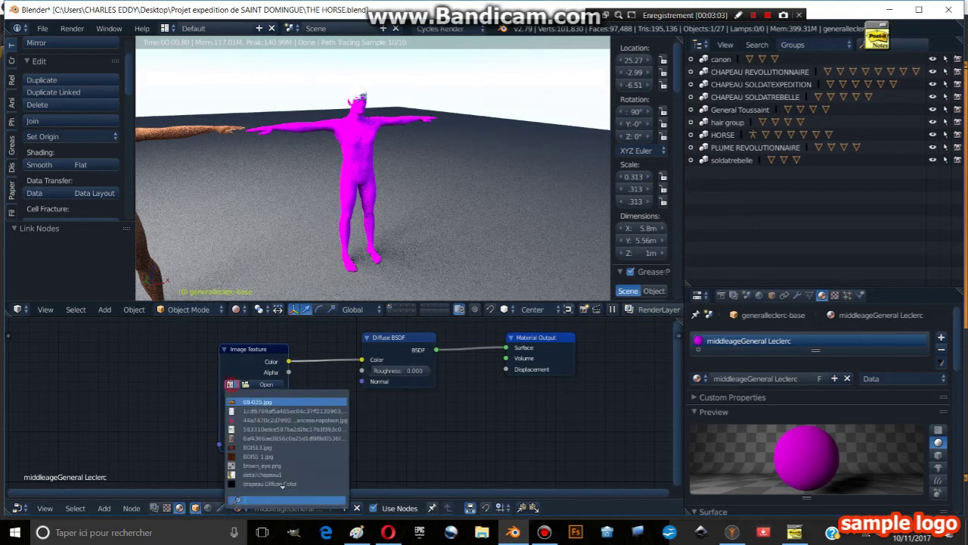
scroll(261, 423, down, 6)
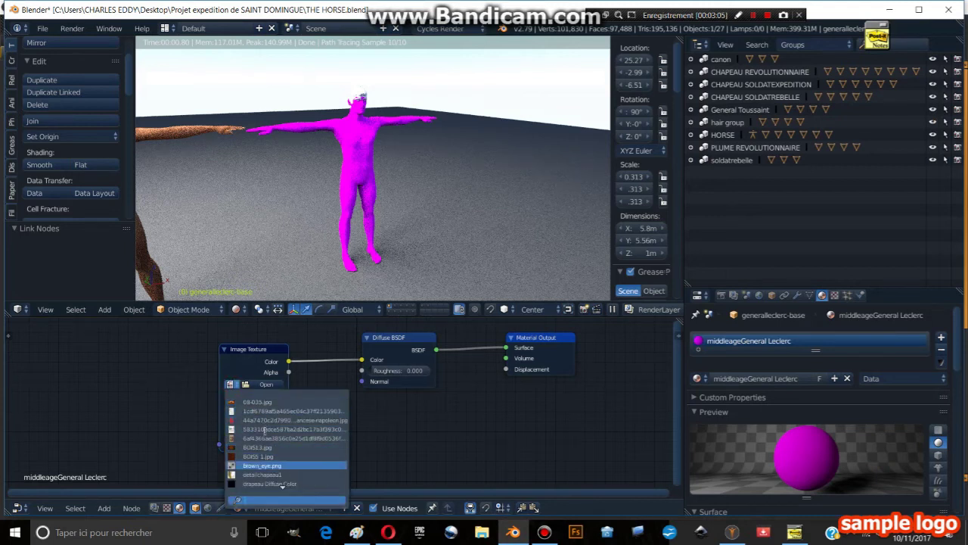
scroll(266, 428, down, 1)
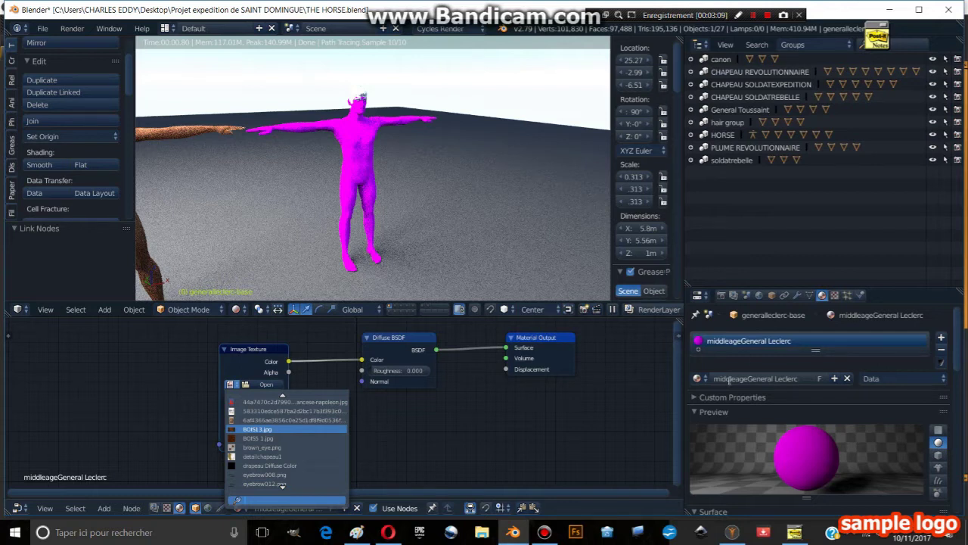
scroll(289, 447, down, 15)
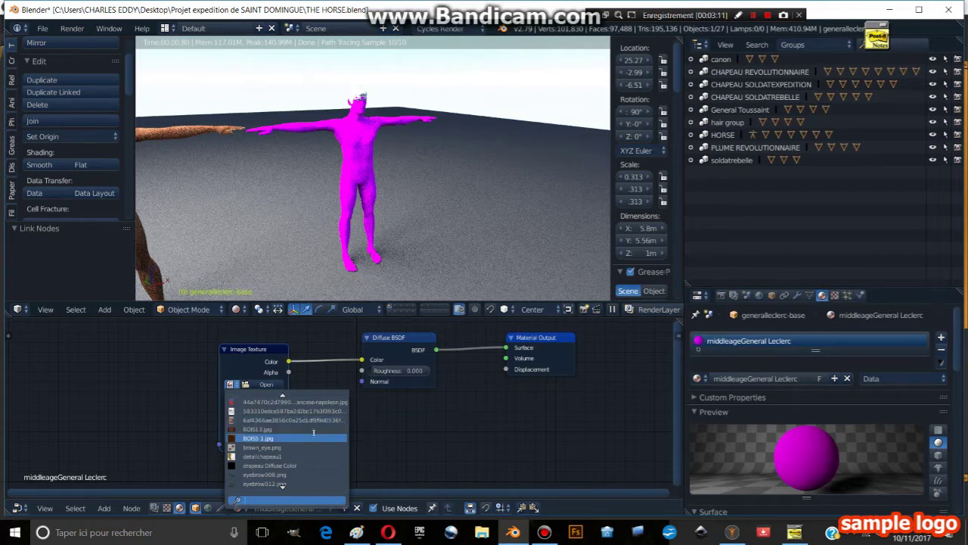
scroll(288, 447, down, 3)
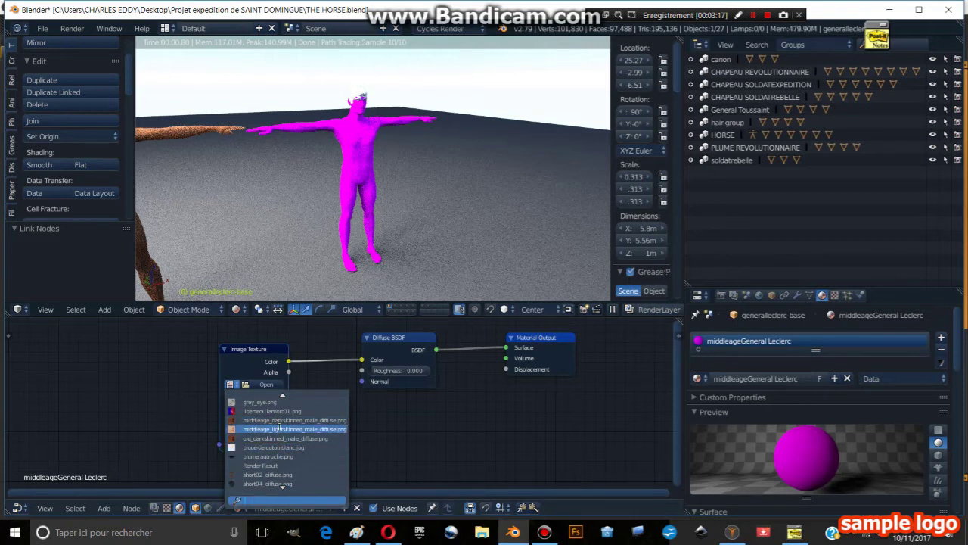
click(294, 429)
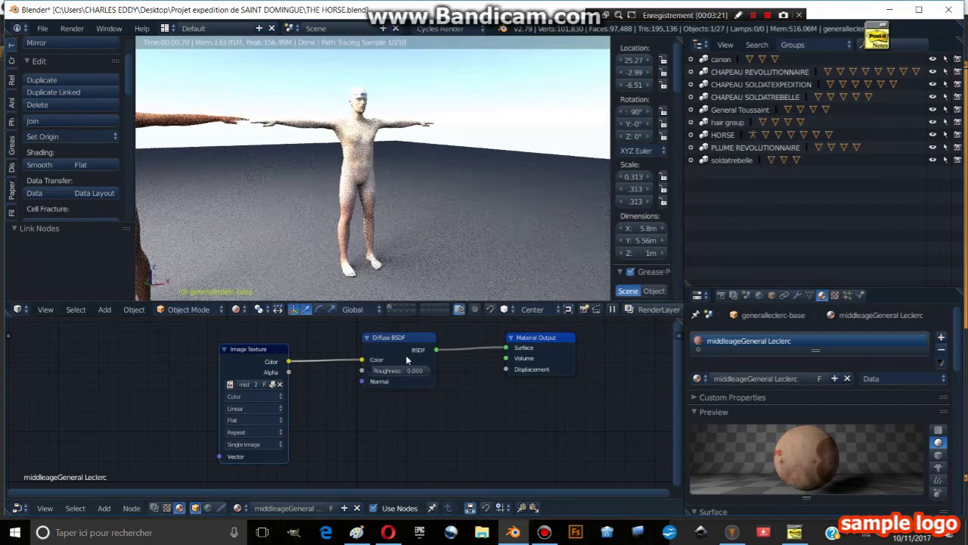
middle_drag(464, 238, 417, 236)
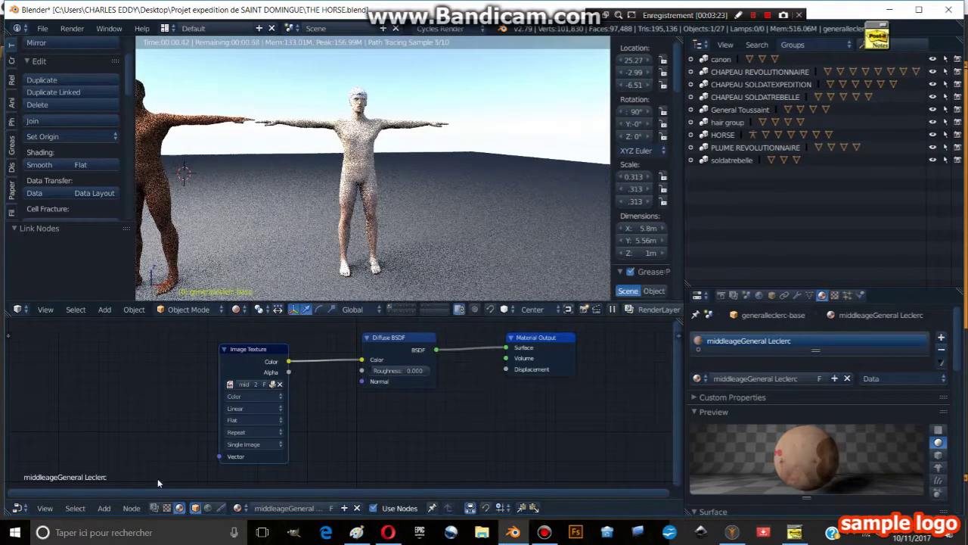
- Add a Subsurface Scattering shader node and place it below the Diffuse BSDF
click(105, 508)
mouse_move(130, 454)
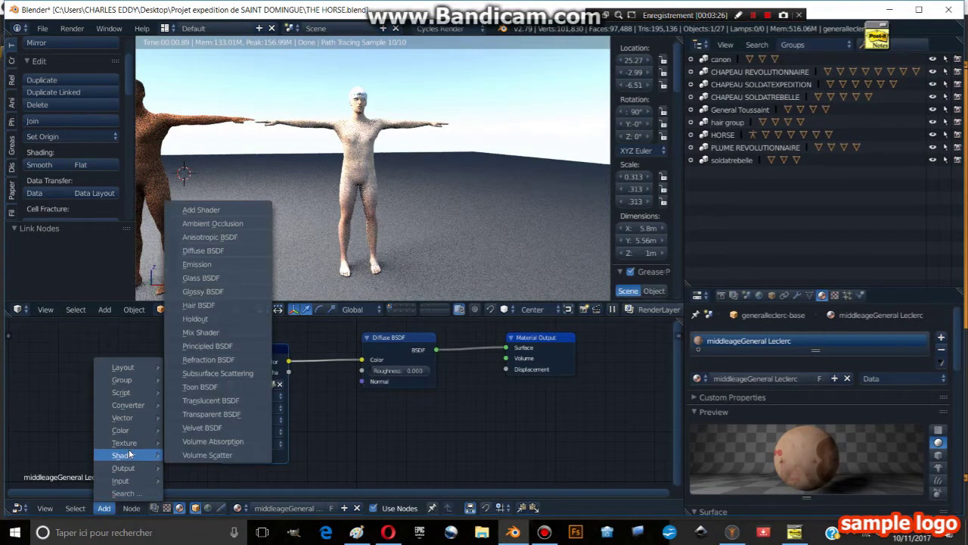
click(218, 373)
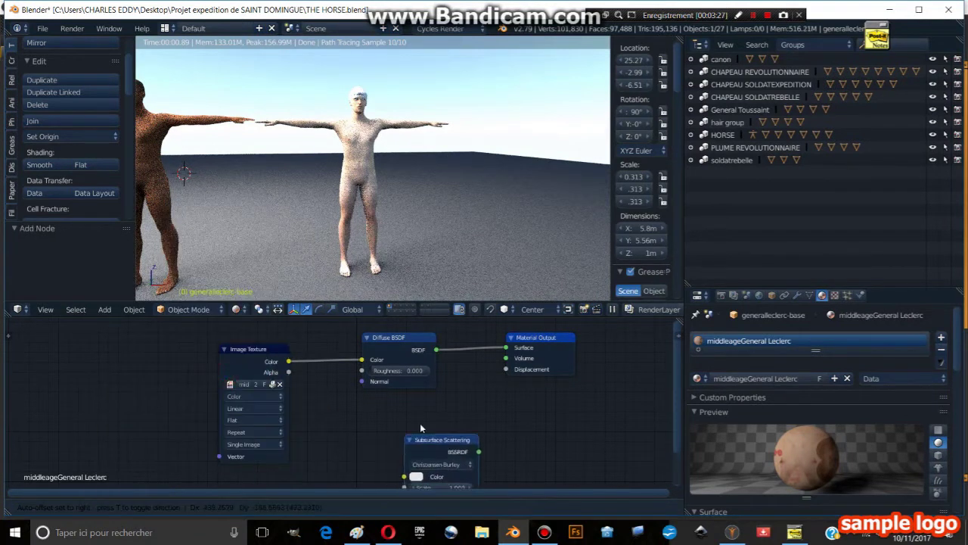
click(355, 408)
- Insert a Mix Shader between the Diffuse BSDF and Material Output, and connect the Subsurface Scattering output to its second Shader input
click(104, 508)
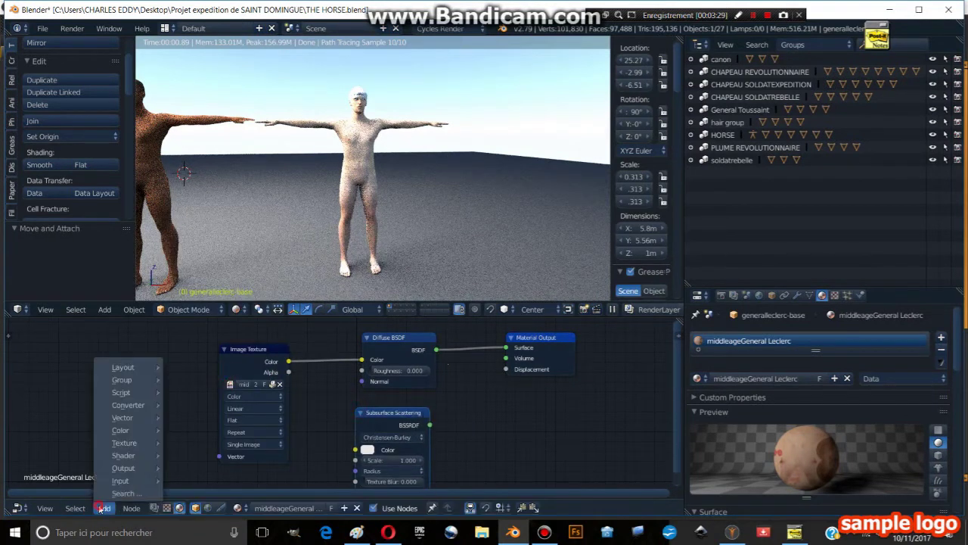
mouse_move(131, 455)
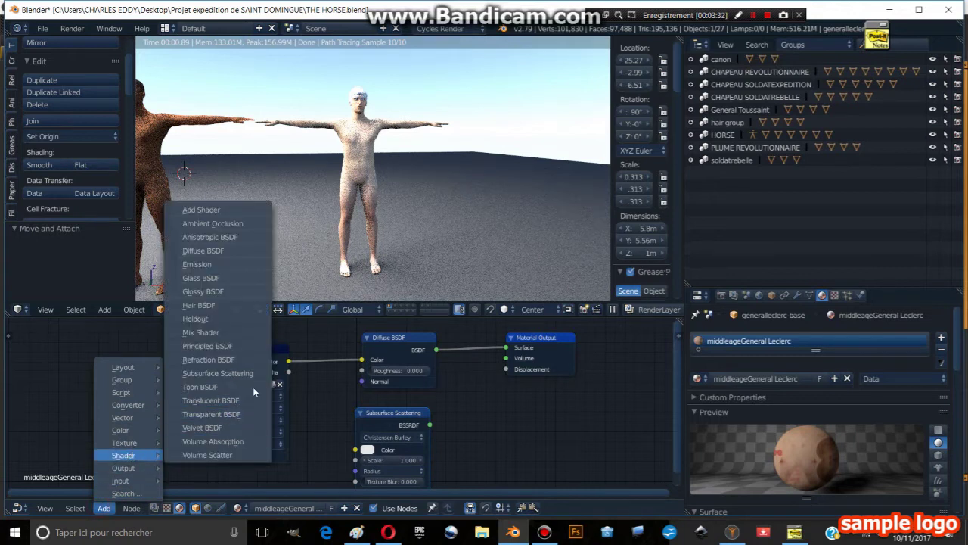
click(200, 332)
click(451, 327)
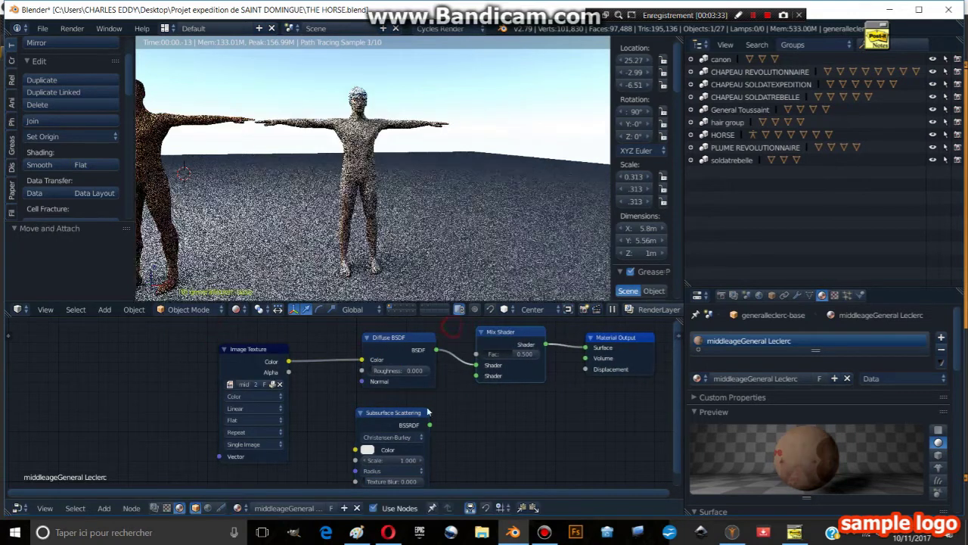
drag(429, 424, 495, 362)
drag(630, 352, 627, 376)
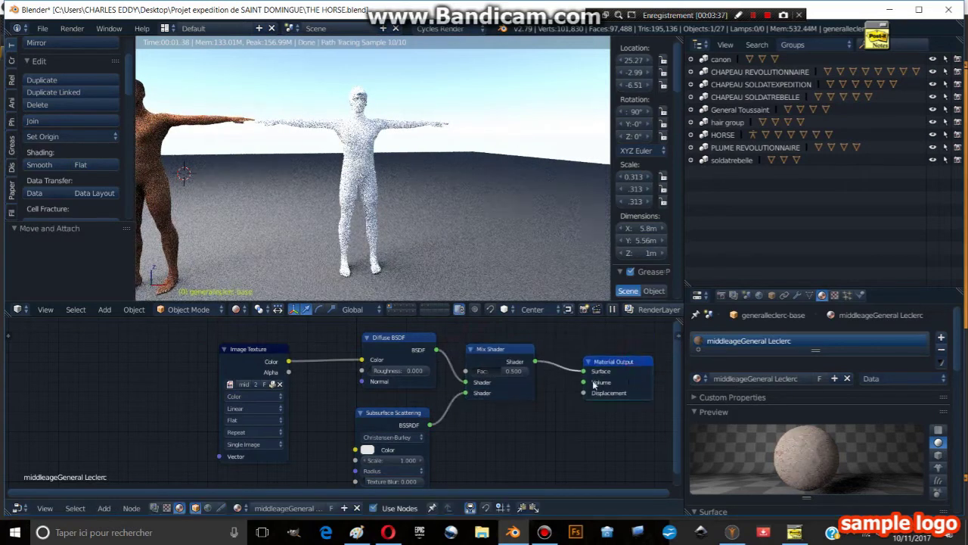
middle_drag(497, 392, 523, 367)
middle_drag(407, 394, 393, 418)
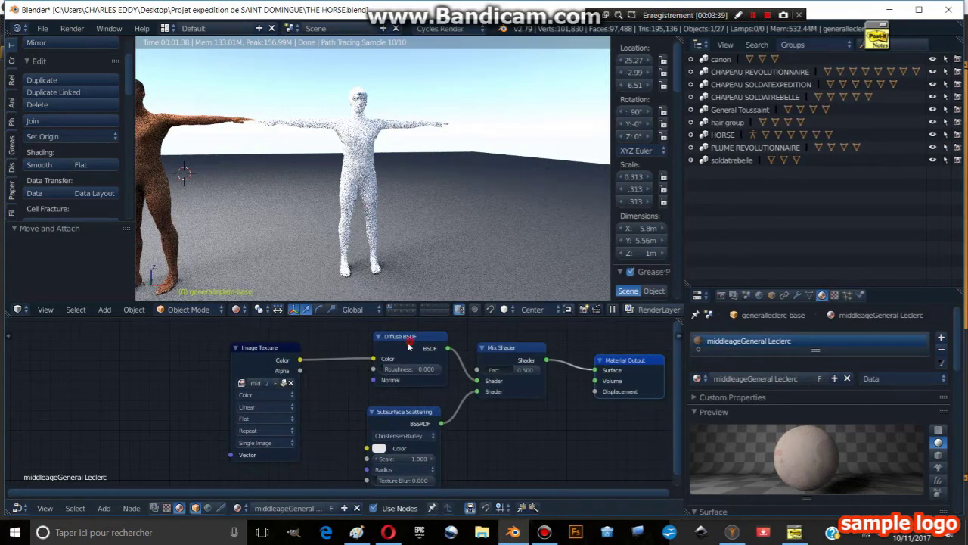
- Rearrange the nodes and connect the Image Texture's Color output to the Subsurface Scattering Color input
drag(408, 345, 394, 348)
middle_drag(378, 359, 419, 333)
drag(304, 335, 266, 371)
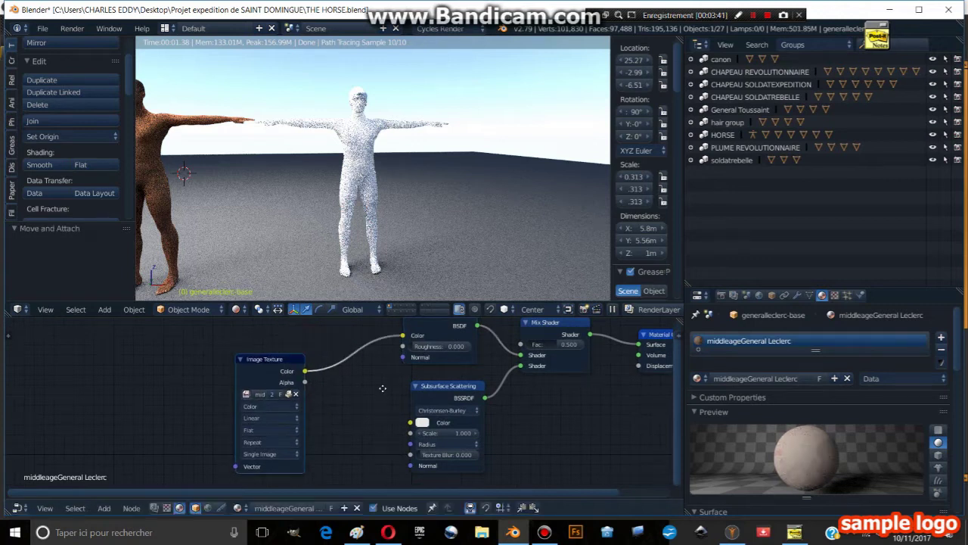
middle_drag(341, 381, 326, 371)
drag(289, 363, 348, 407)
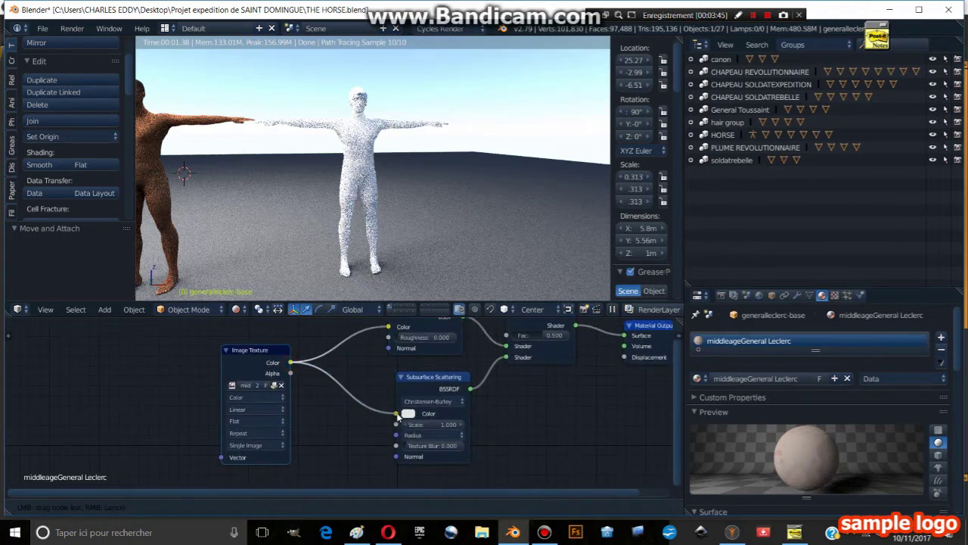
drag(395, 412, 396, 412)
middle_drag(510, 383, 443, 425)
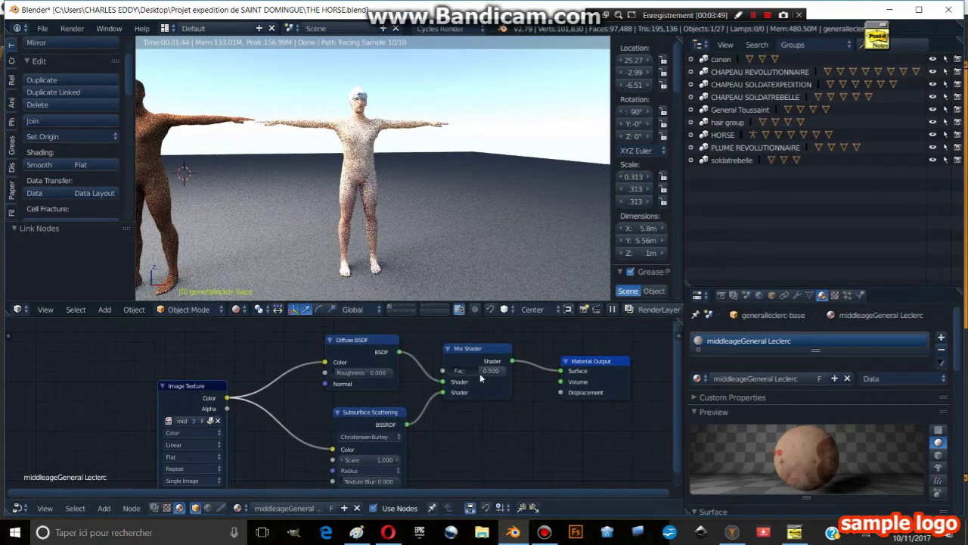
- Set the Mix Shader's factor to 0.507
mouse_move(488, 371)
mouse_down()
mouse_move(460, 370)
mouse_move(496, 376)
mouse_move(477, 371)
mouse_up()
middle_drag(474, 395, 517, 372)
scroll(414, 209, up, 4)
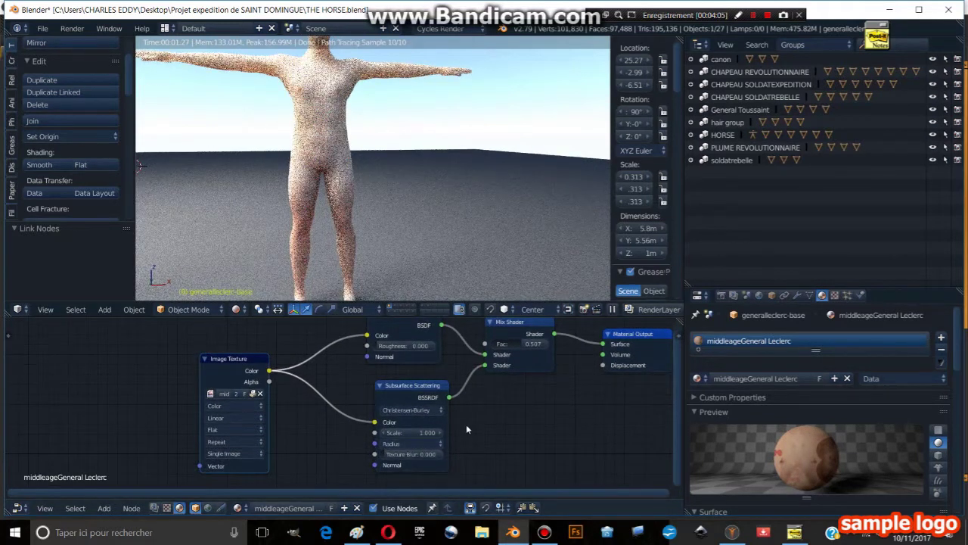
scroll(464, 425, down, 3)
middle_drag(499, 423, 510, 448)
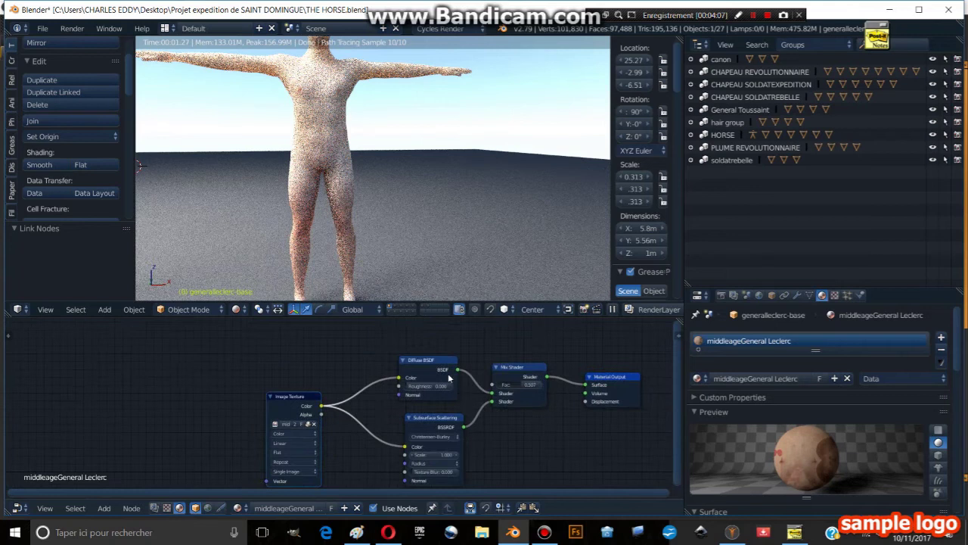
- Make room beside the Diffuse BSDF and insert a MixRGB node between the Image Texture and Subsurface Scattering nodes
drag(431, 370, 429, 355)
middle_drag(421, 380, 495, 355)
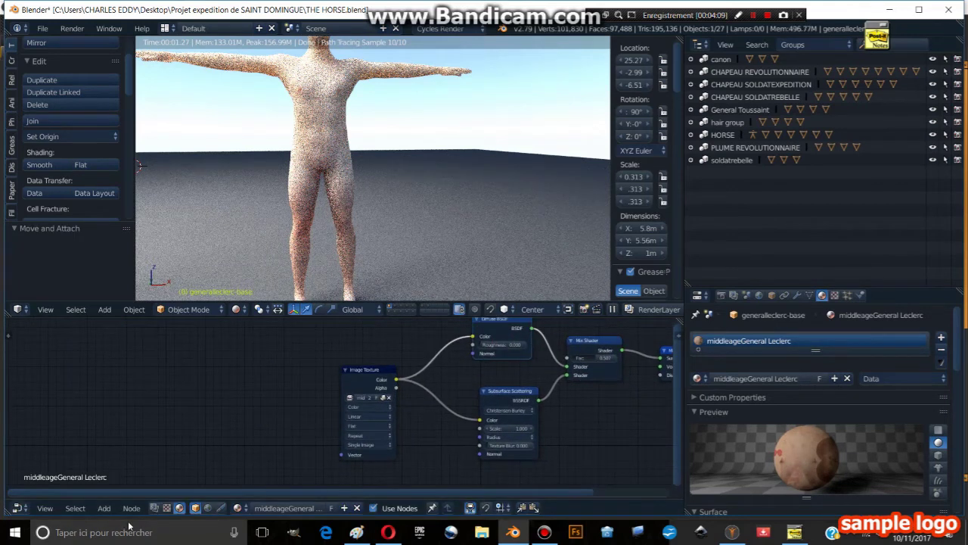
click(103, 507)
mouse_move(121, 429)
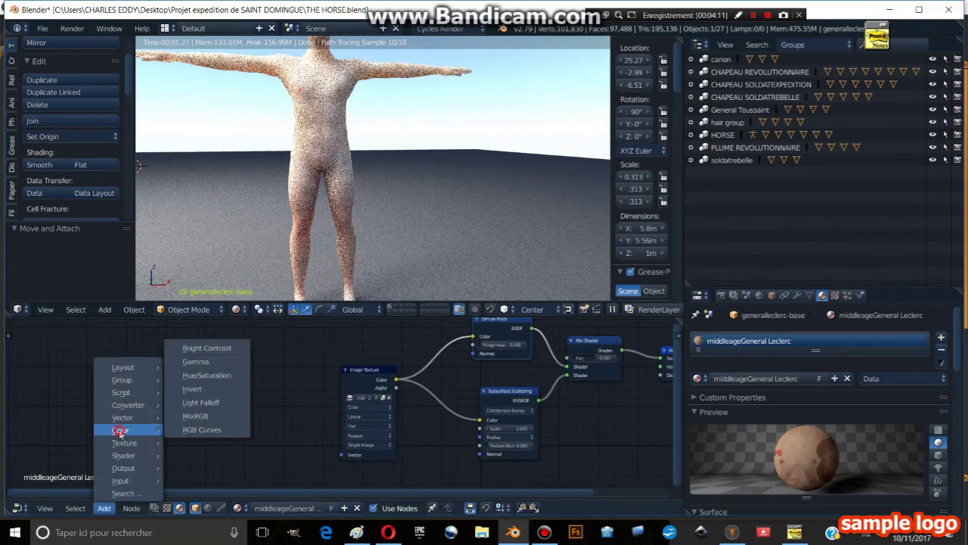
click(197, 415)
click(425, 421)
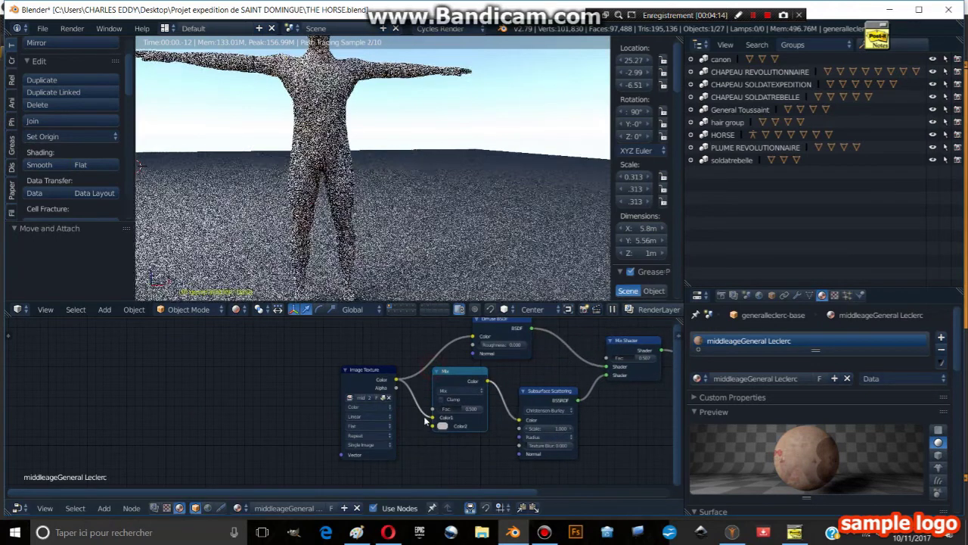
- Sample a skin tone from the material preview sphere as the Mix node's Color2 and darken it to a very dark brown
click(442, 426)
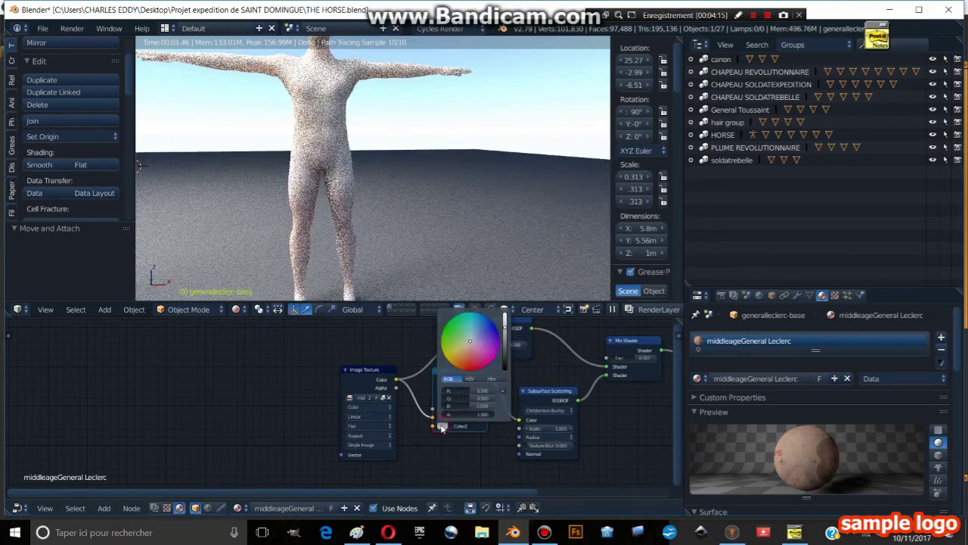
click(463, 354)
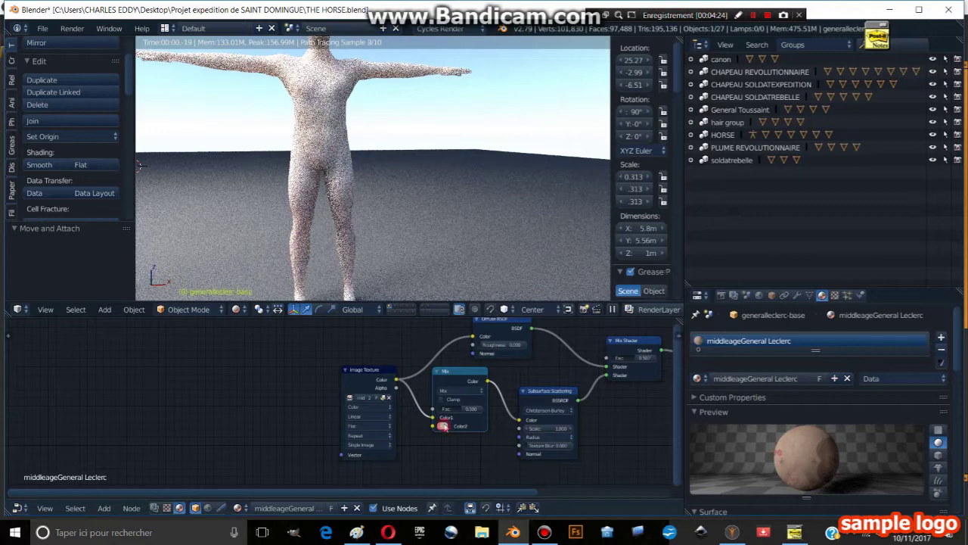
click(442, 426)
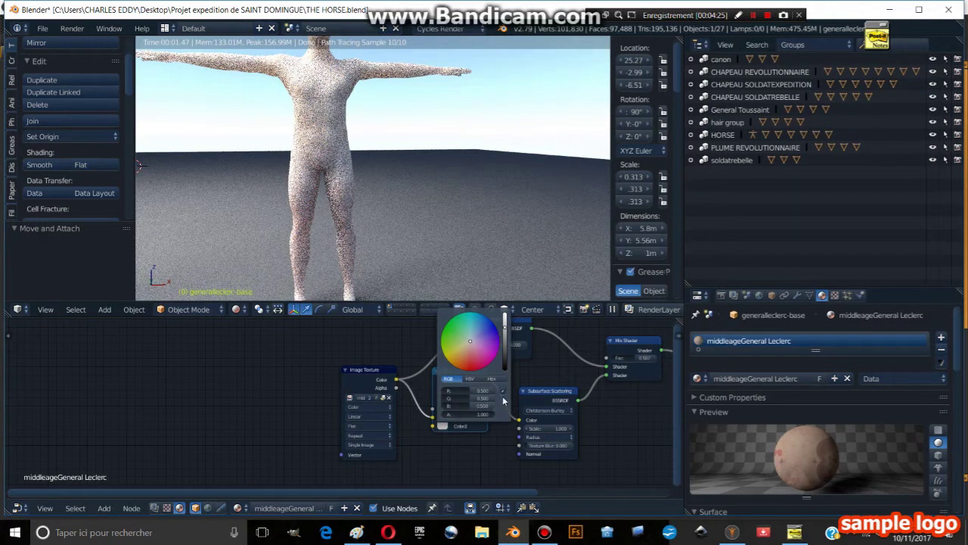
click(504, 392)
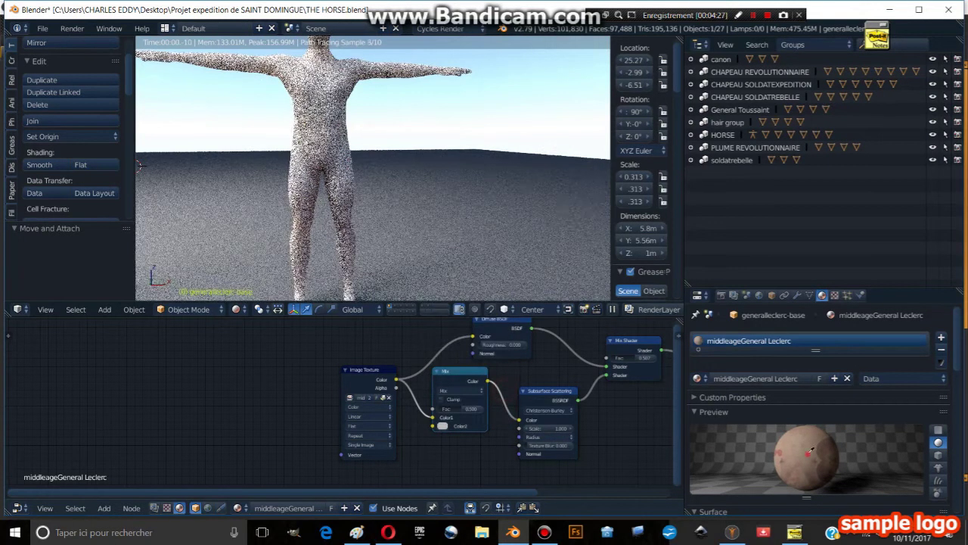
click(785, 444)
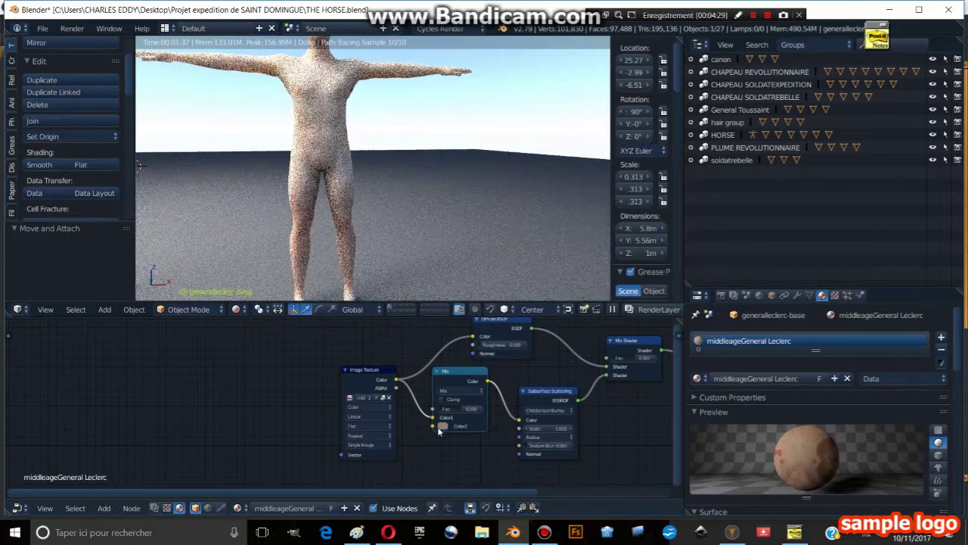
click(442, 426)
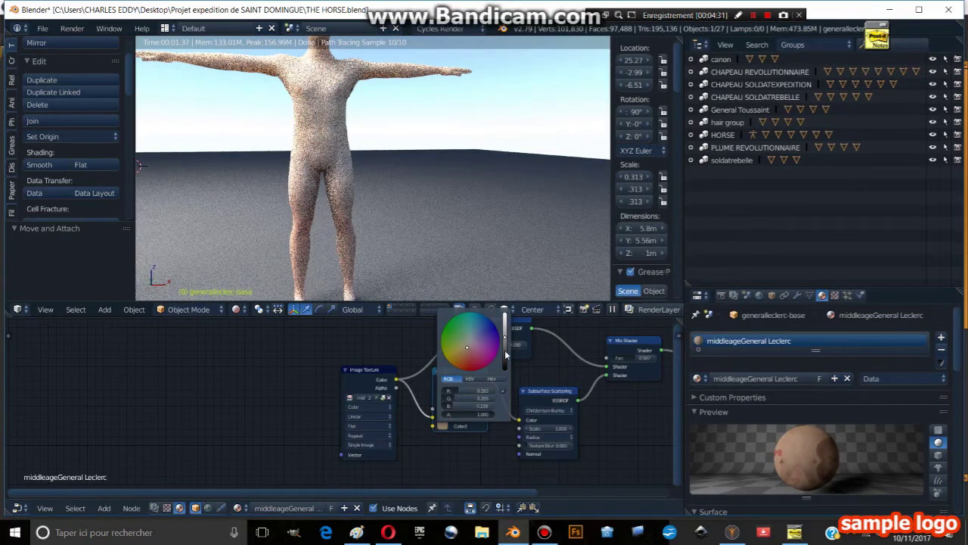
drag(506, 348, 504, 360)
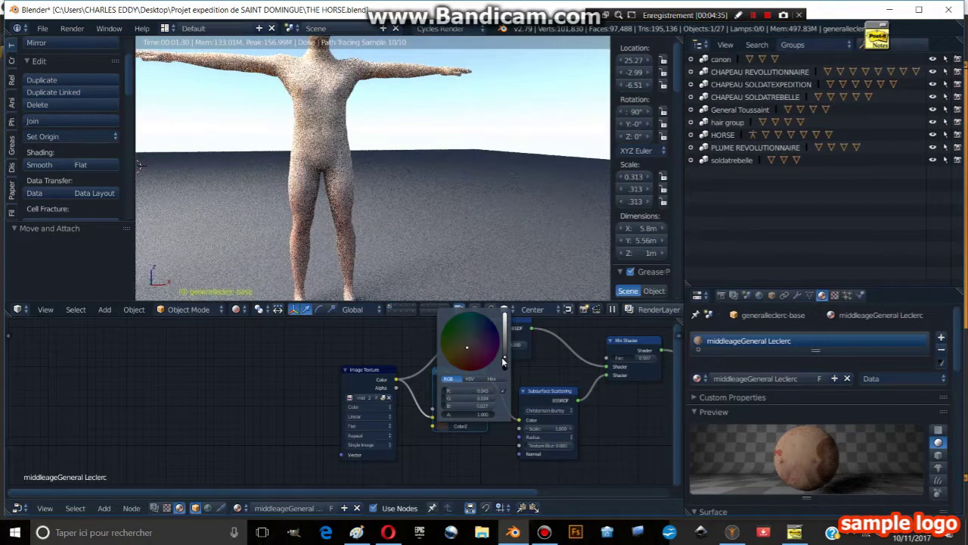
- Examine the skin material on the figure's head and torso in the rendered view
scroll(413, 209, down, 3)
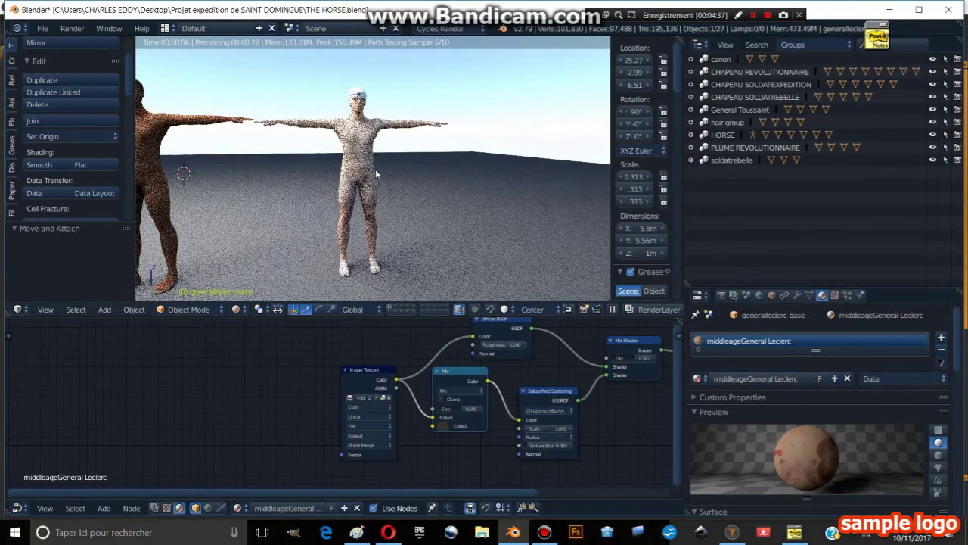
shift+middle_drag(345, 142, 363, 223)
scroll(463, 218, up, 7)
scroll(463, 217, down, 3)
scroll(393, 225, down, 2)
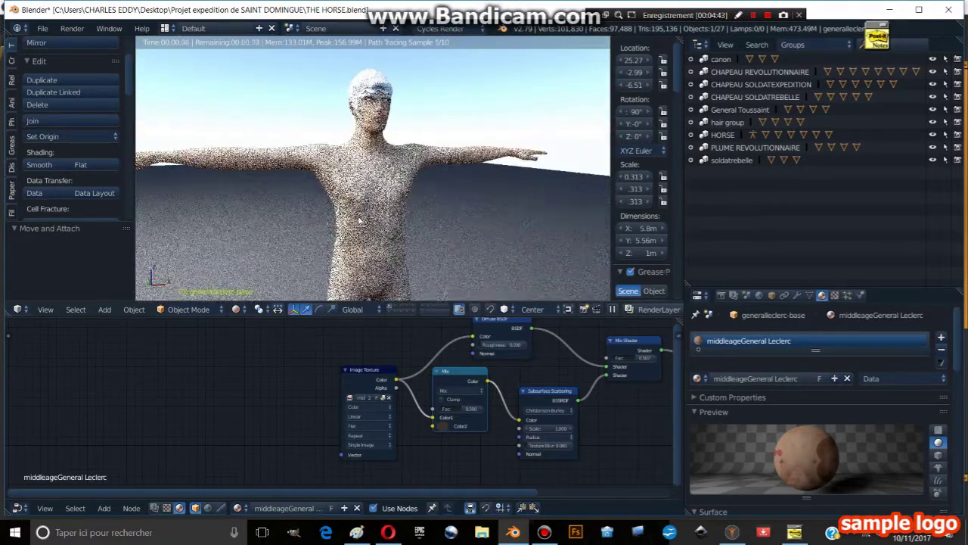
middle_drag(430, 228, 448, 213)
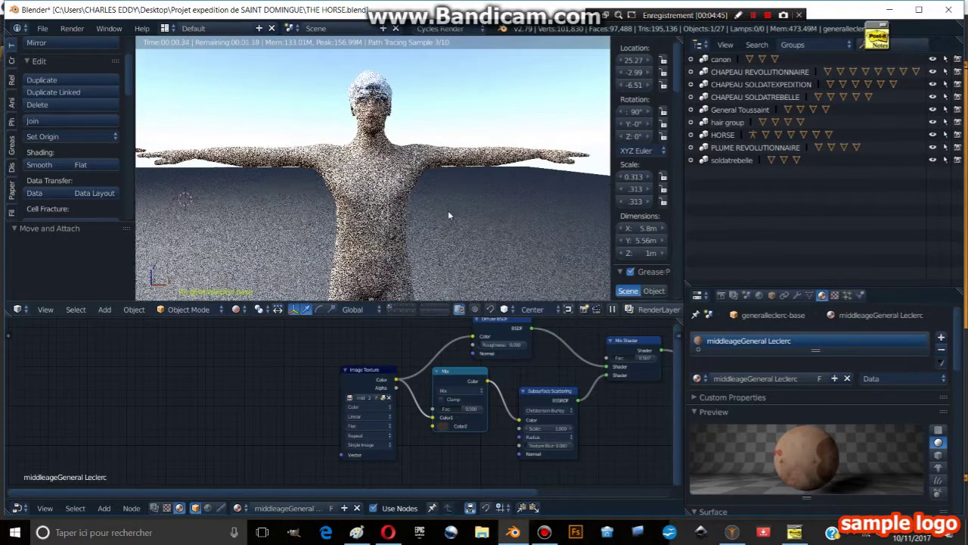
scroll(448, 211, down, 3)
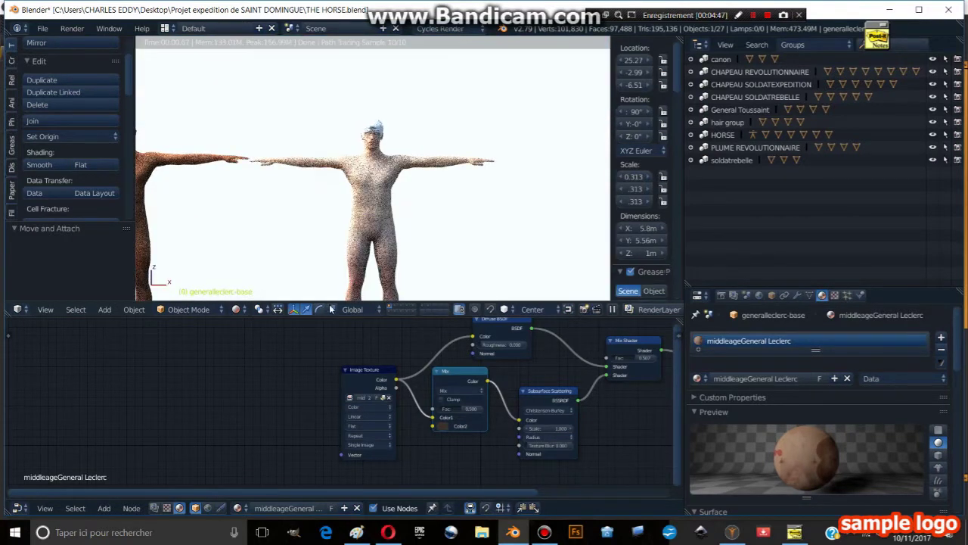
- Set the viewport shading to Solid and frame the figure's head from the front
click(256, 311)
click(249, 266)
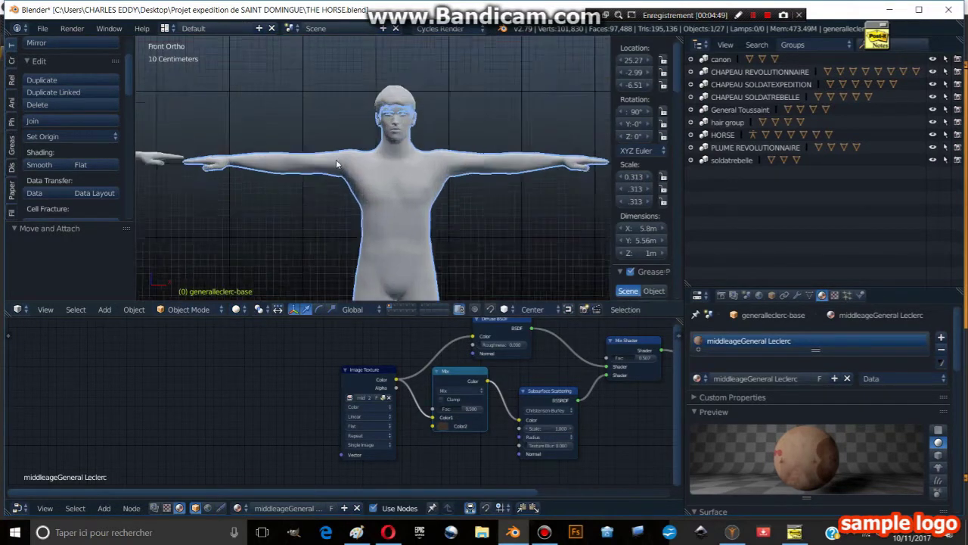
scroll(388, 134, up, 3)
scroll(388, 135, up, 3)
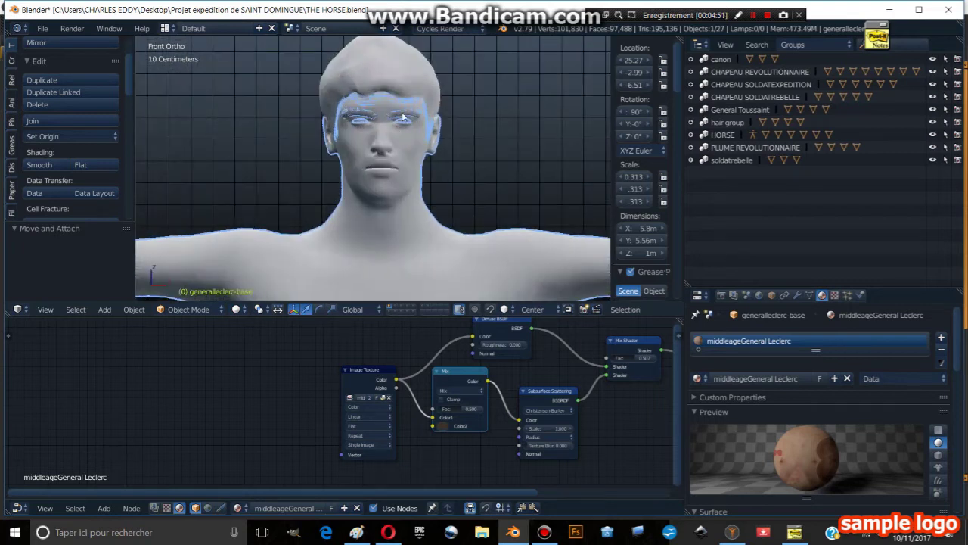
- Select the eyebrow mesh, enable nodes for its material and rename the material eyebrowWhiteman
right_click(403, 117)
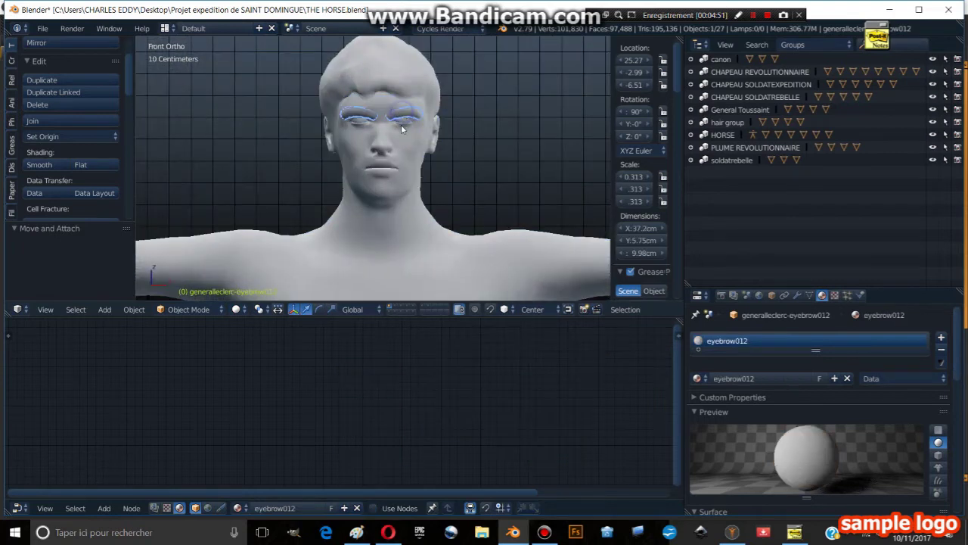
click(394, 510)
click(759, 378)
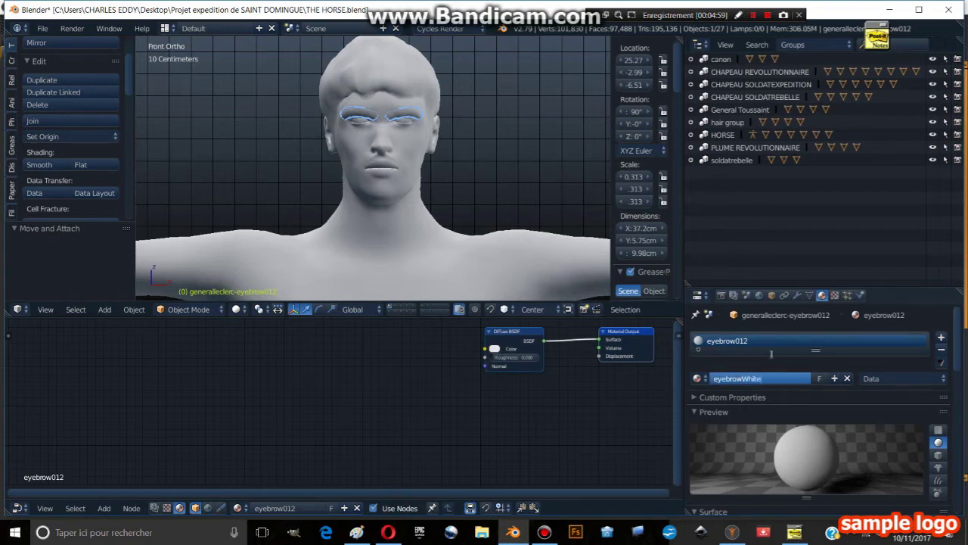
key(Return)
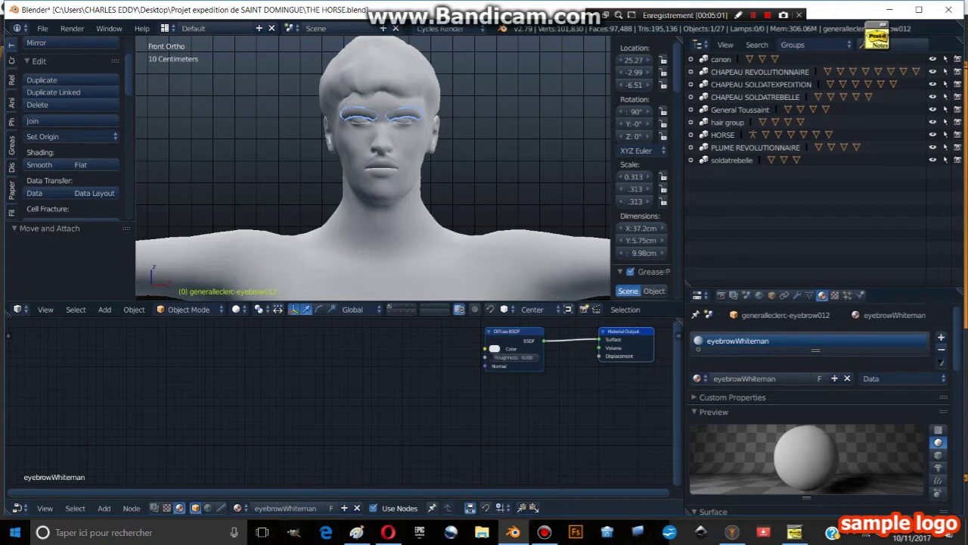
- Add an Image Texture node using the existing eyebrow012.png image and connect its Color to the Diffuse BSDF's Color
click(113, 507)
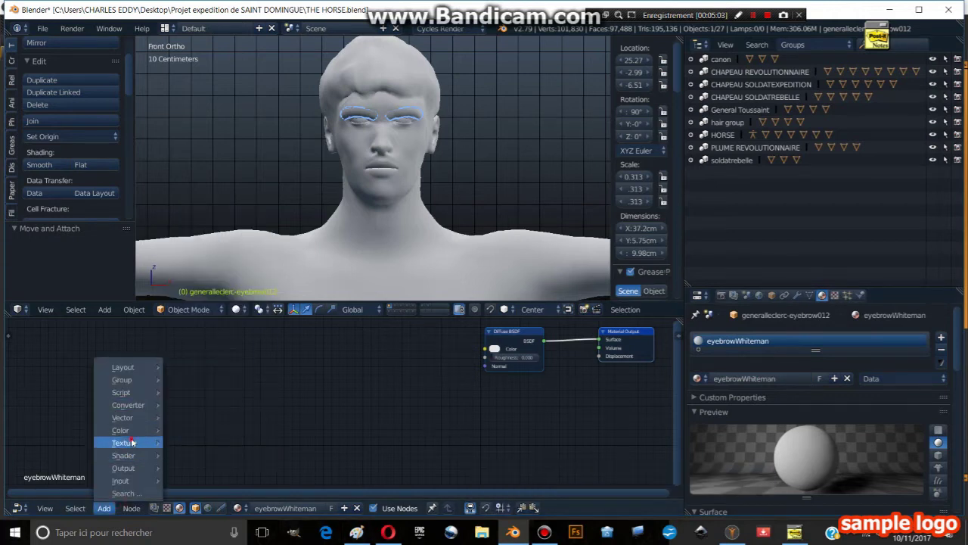
mouse_move(133, 442)
click(206, 346)
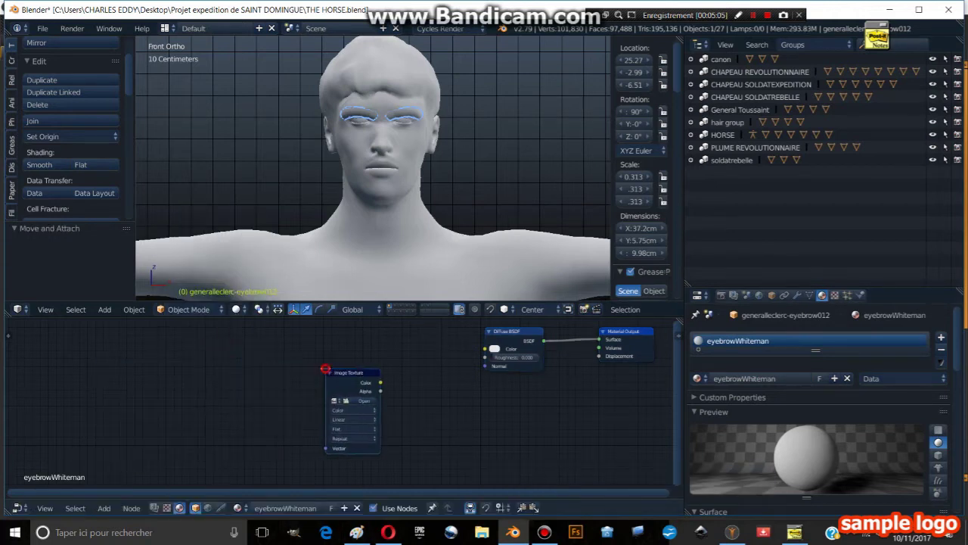
click(342, 403)
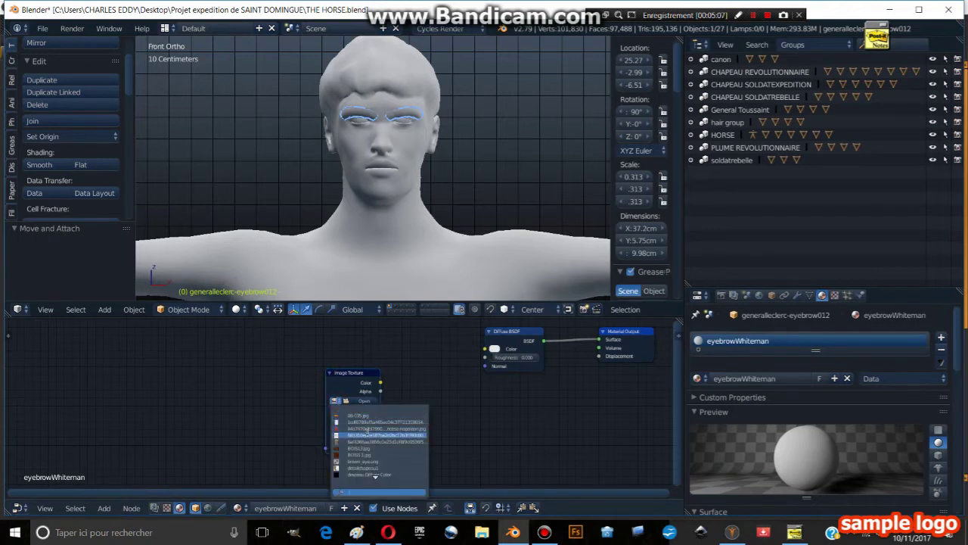
scroll(366, 438, down, 11)
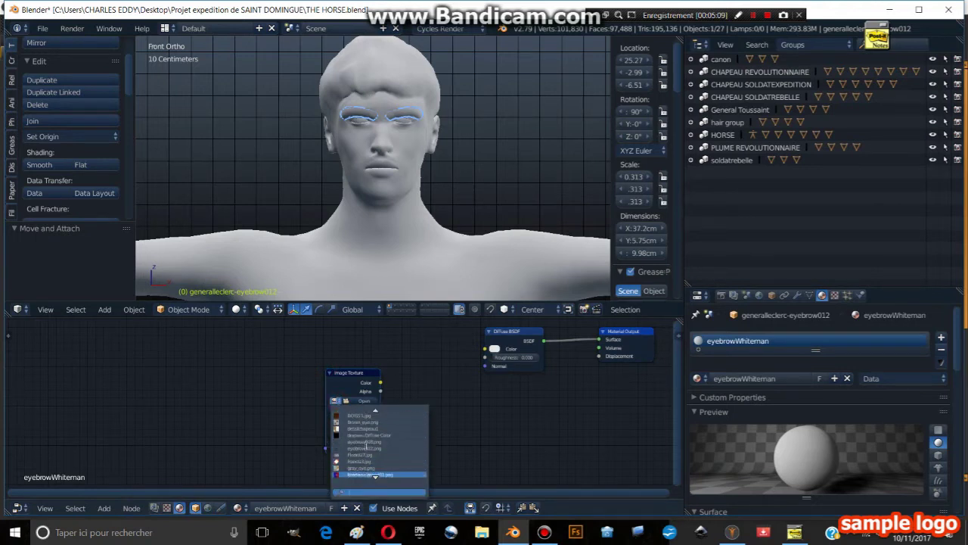
scroll(366, 448, down, 3)
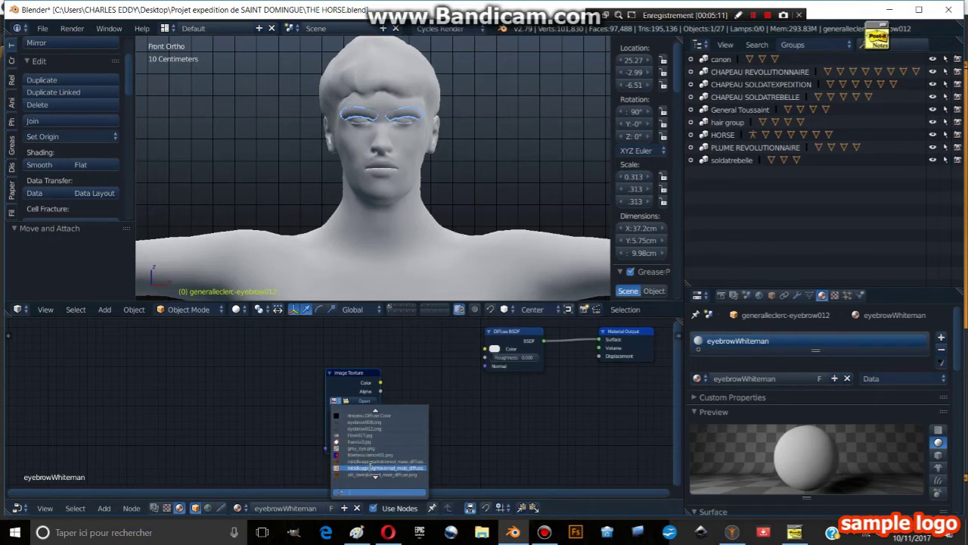
scroll(371, 457, down, 1)
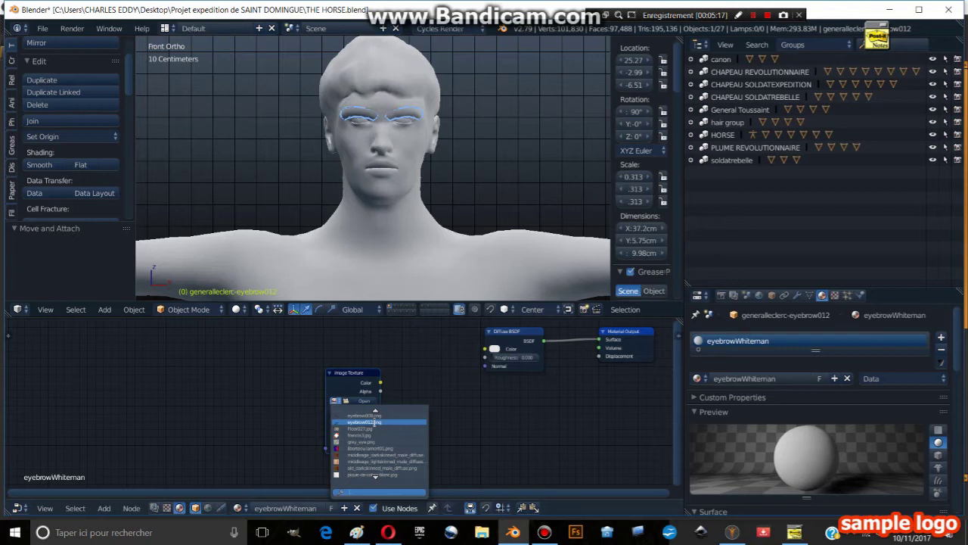
click(375, 422)
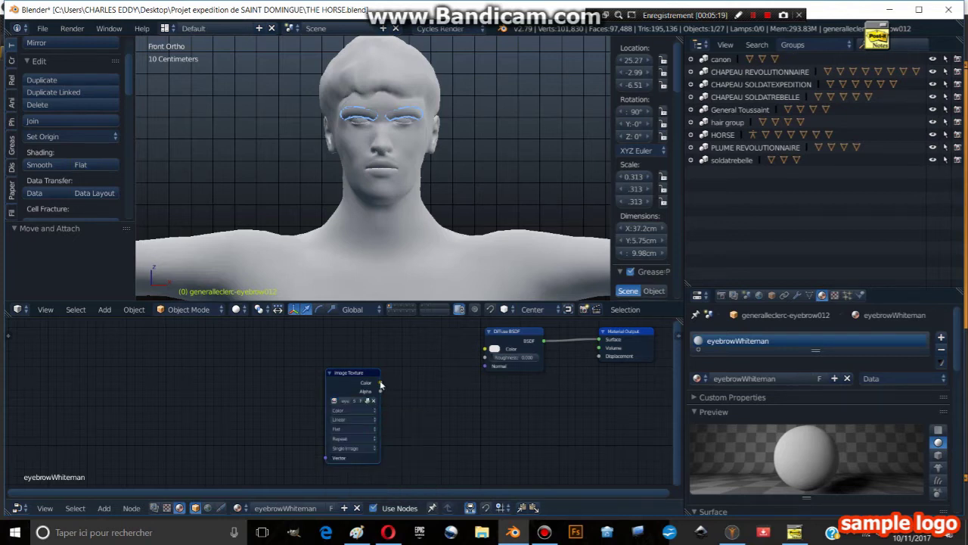
drag(381, 383, 485, 349)
- Set the viewport shading to Rendered and check the eyebrows on the figure's head
click(236, 310)
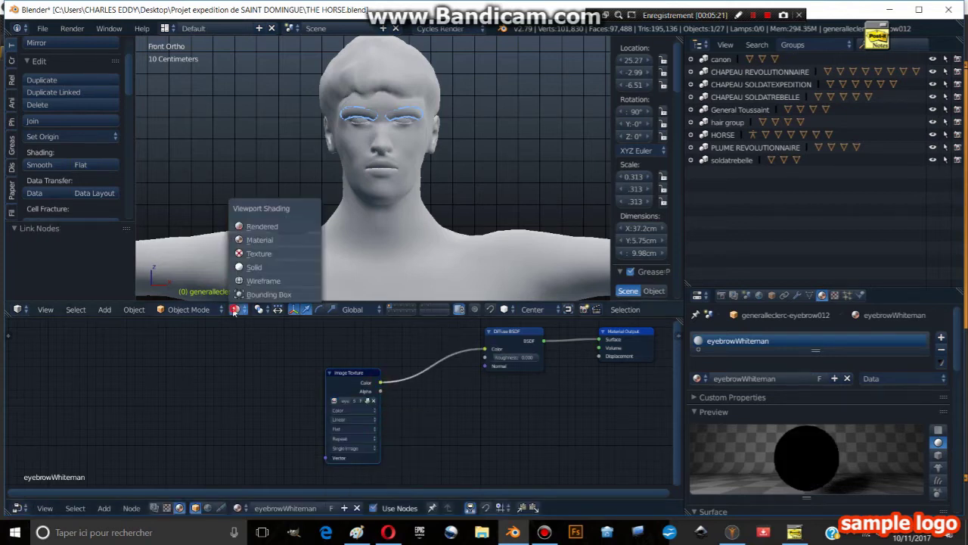
click(262, 227)
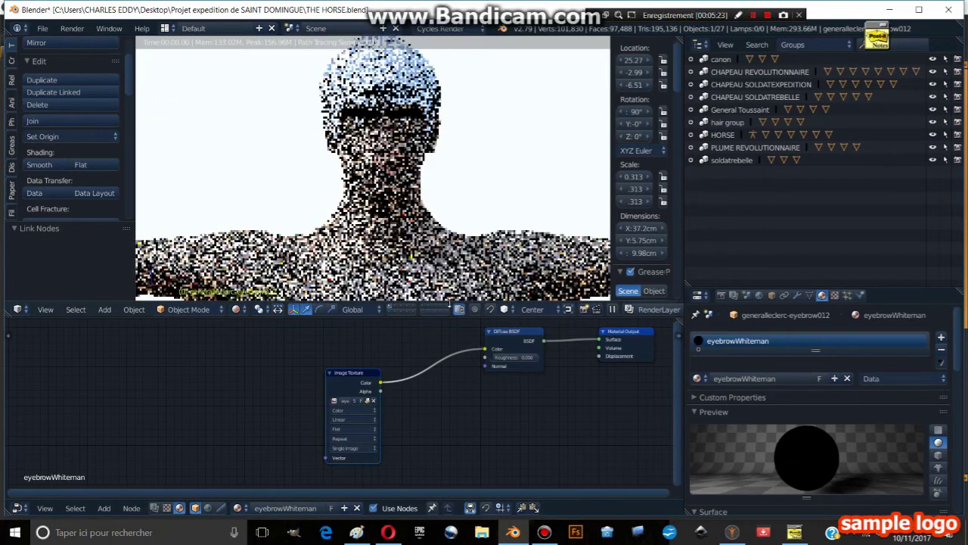
middle_drag(461, 218, 438, 209)
scroll(434, 245, down, 1)
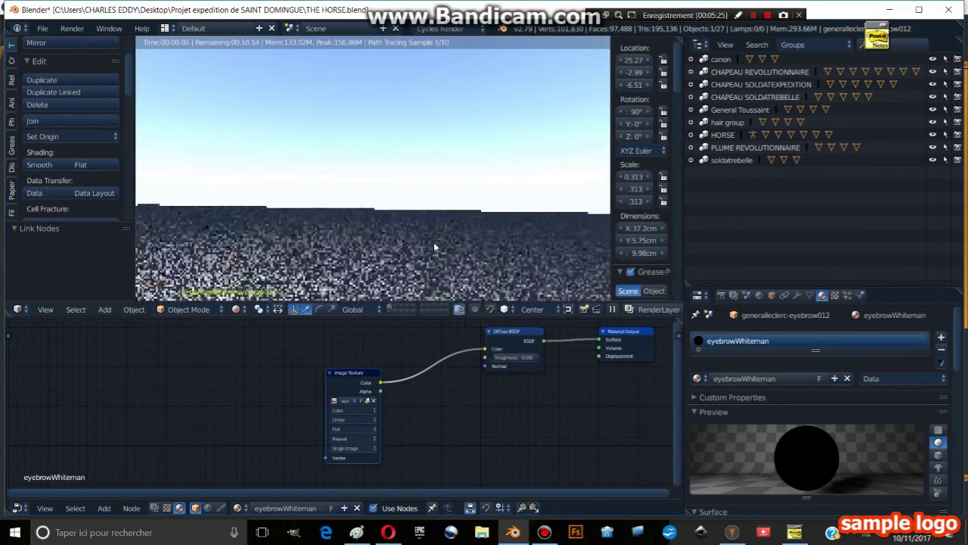
scroll(440, 234, up, 5)
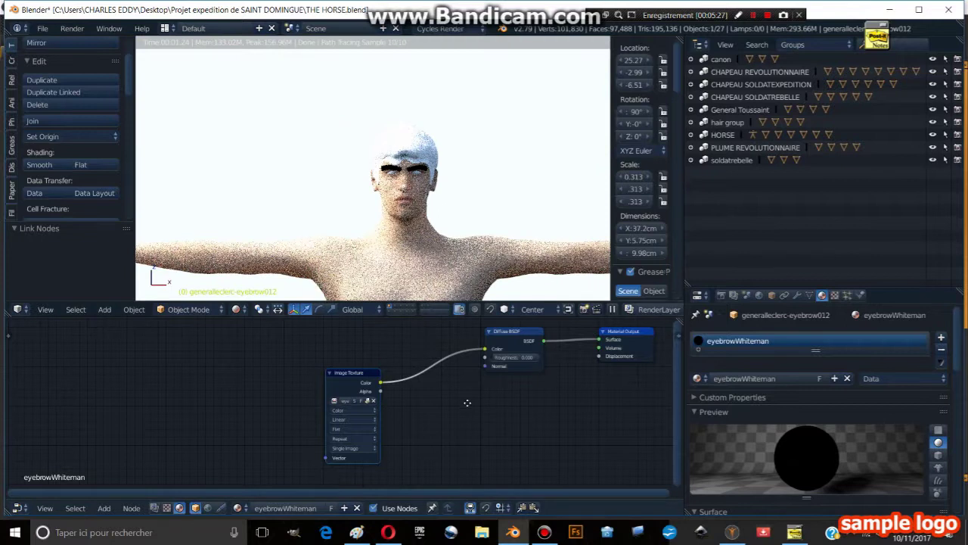
- Move the Image Texture node closer to the Diffuse BSDF and add a Transparent BSDF node below the Diffuse BSDF
middle_drag(467, 402, 288, 452)
click(105, 507)
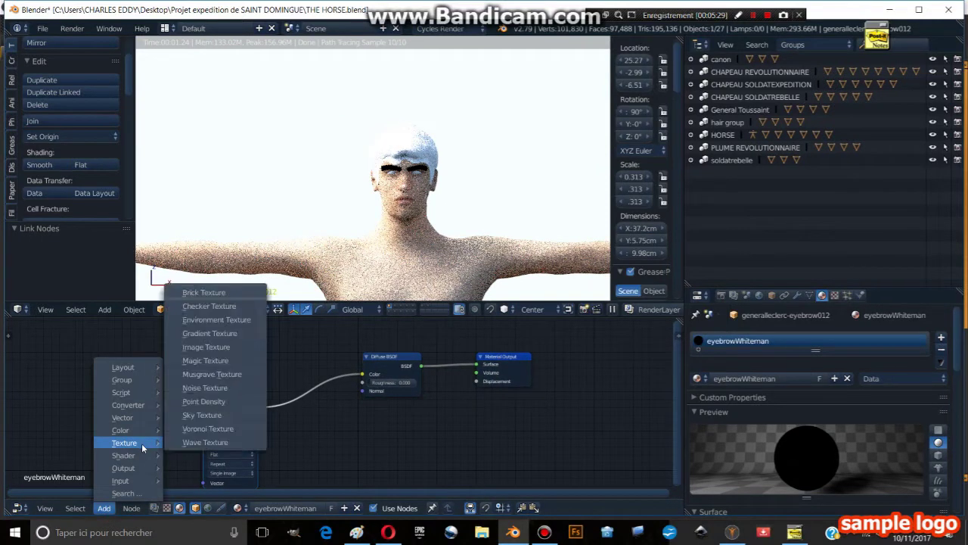
mouse_move(127, 459)
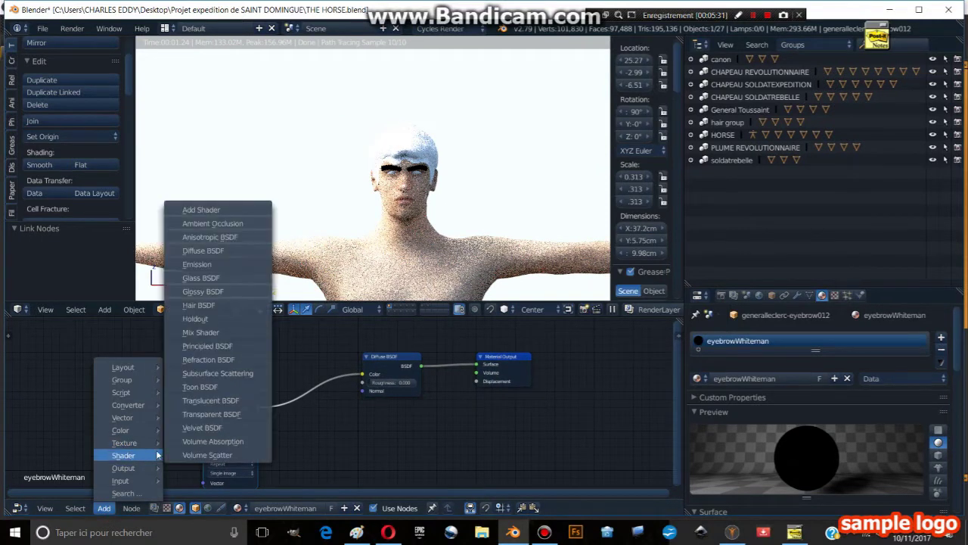
drag(259, 414, 287, 383)
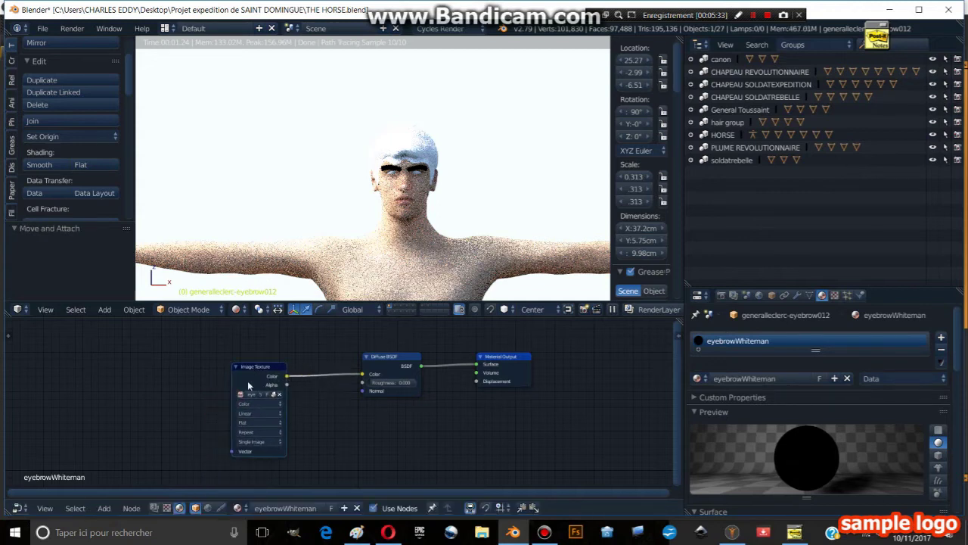
click(105, 507)
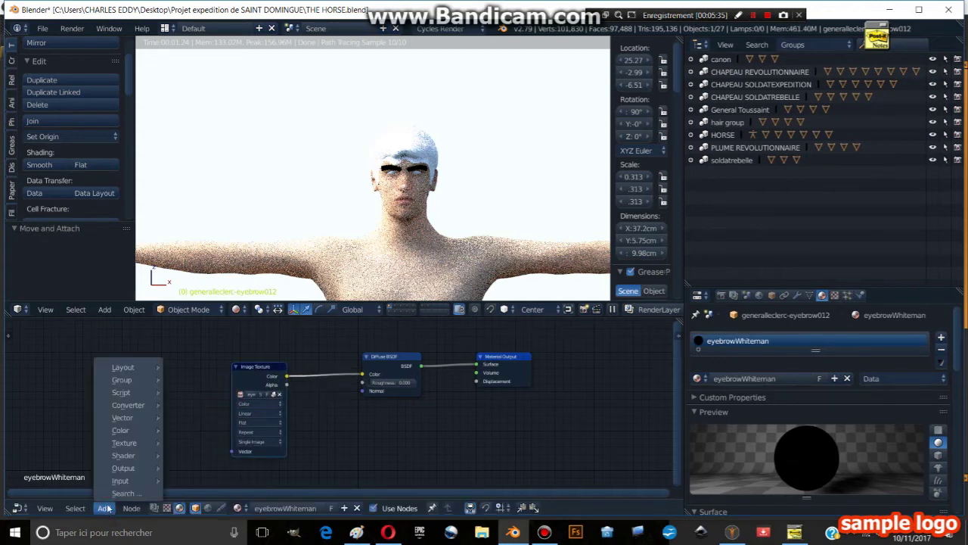
mouse_move(118, 453)
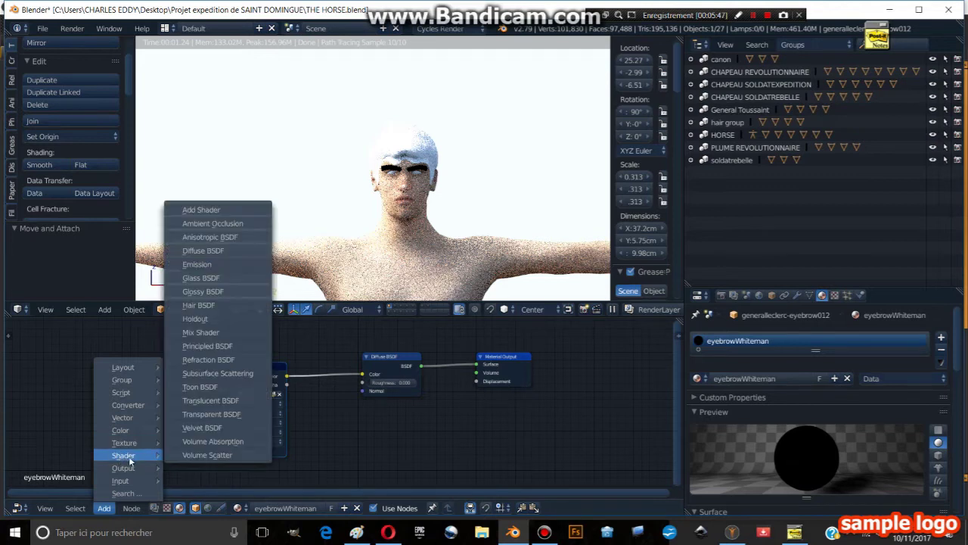
click(211, 413)
click(386, 410)
- Insert a Mix Shader before the Material Output, combining the Diffuse and Transparent BSDFs with the Image Texture's Alpha as Fac
click(105, 507)
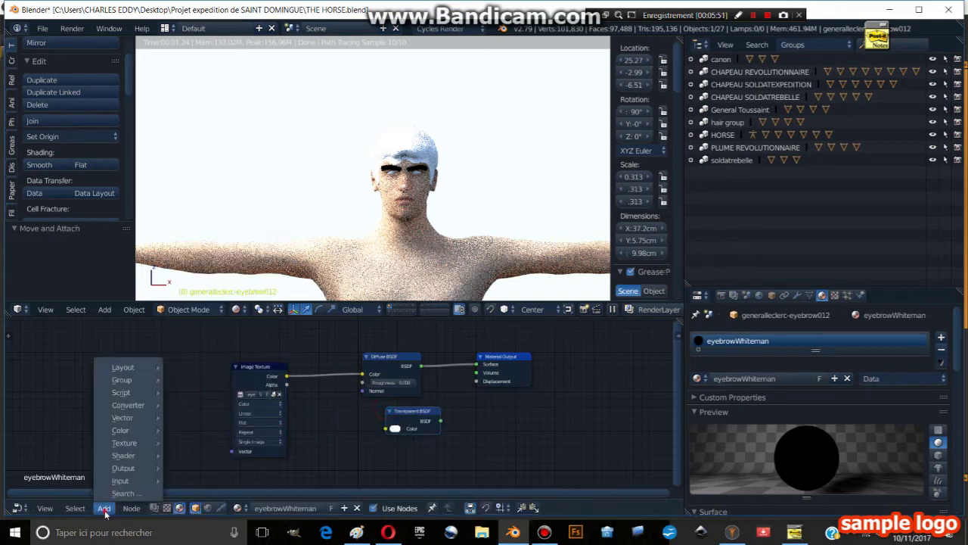
mouse_move(123, 455)
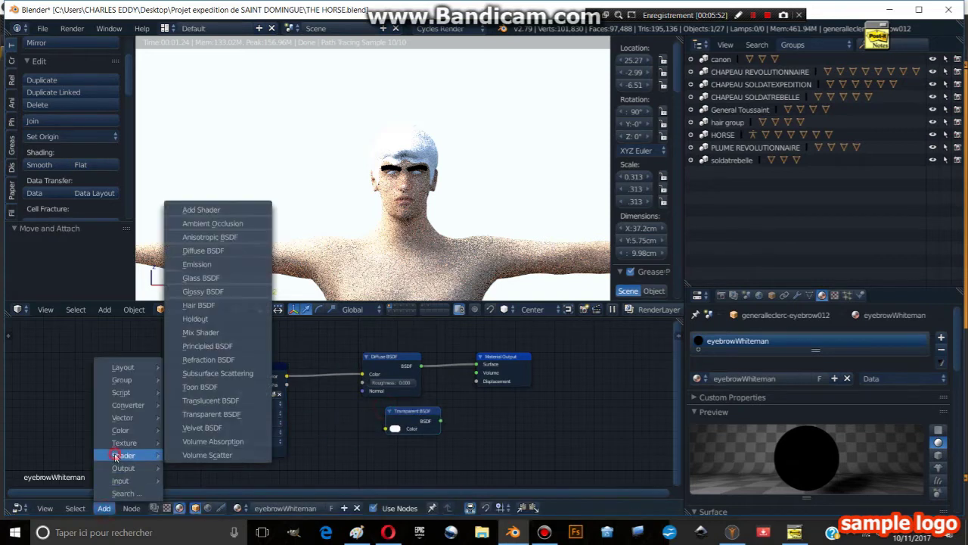
click(213, 332)
click(458, 342)
click(106, 508)
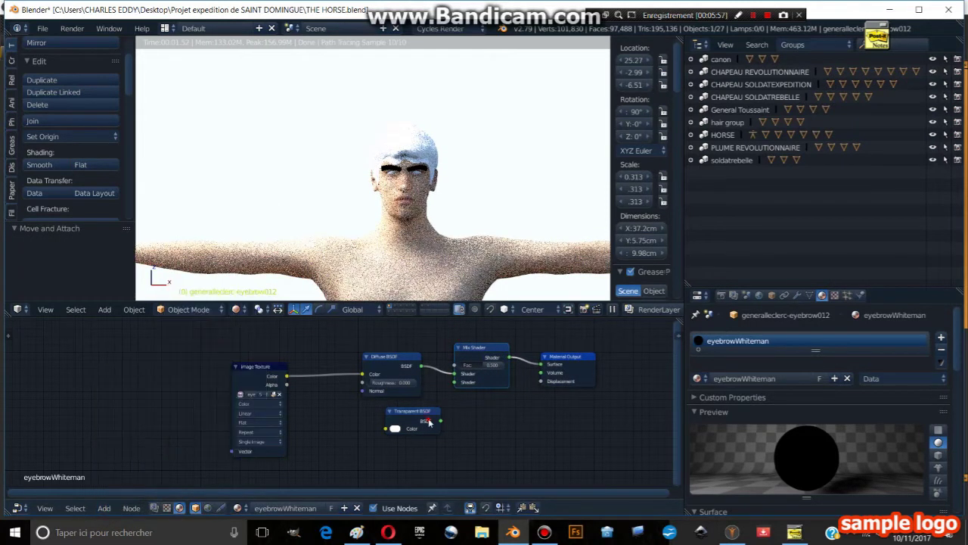
drag(428, 420, 453, 382)
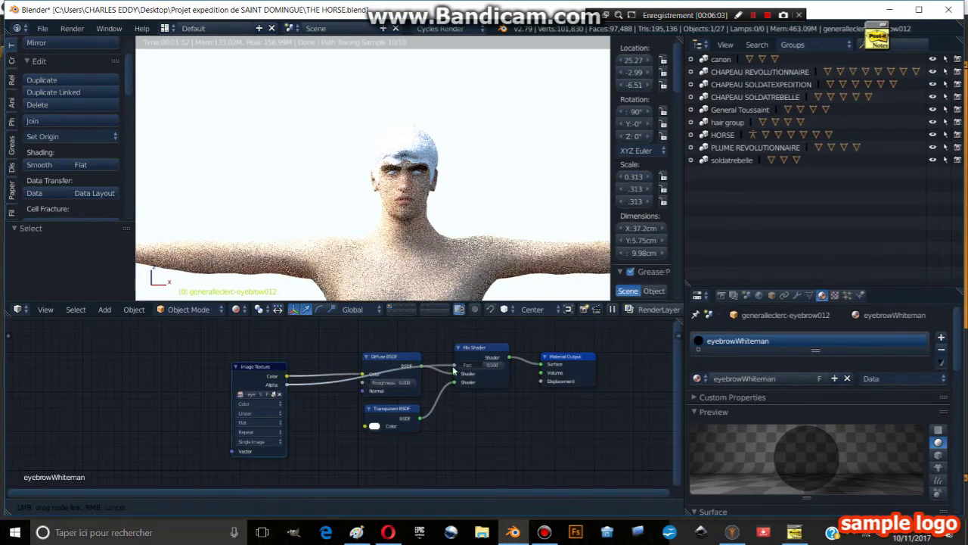
drag(454, 369, 487, 374)
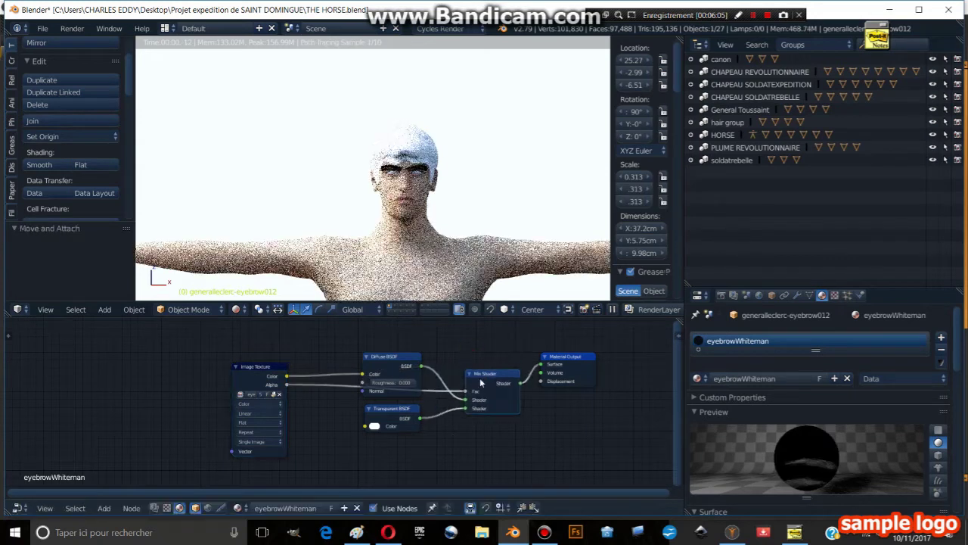
- Swap the Mix Shader's two shader inputs so Transparent BSDF comes first, and check the eyebrows in the front view
scroll(403, 206, up, 5)
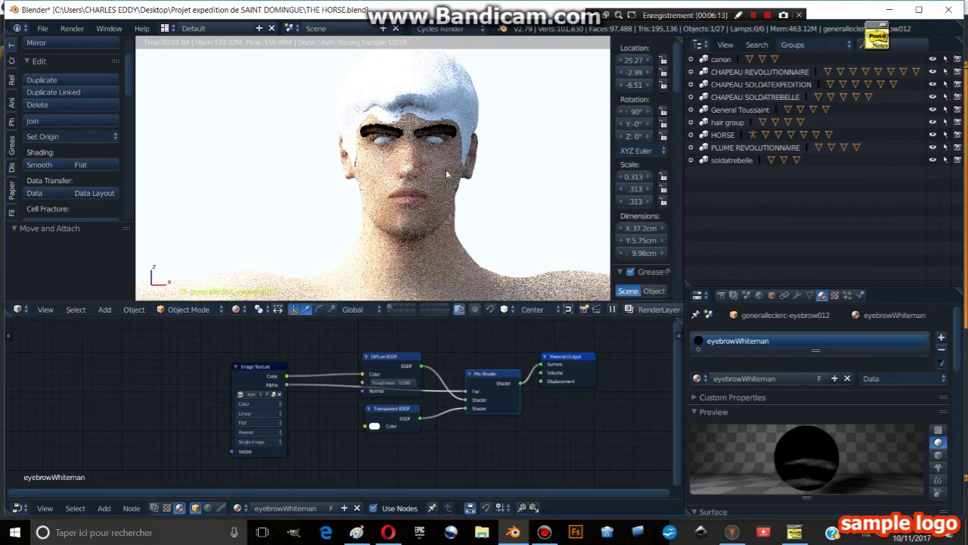
drag(464, 408, 464, 400)
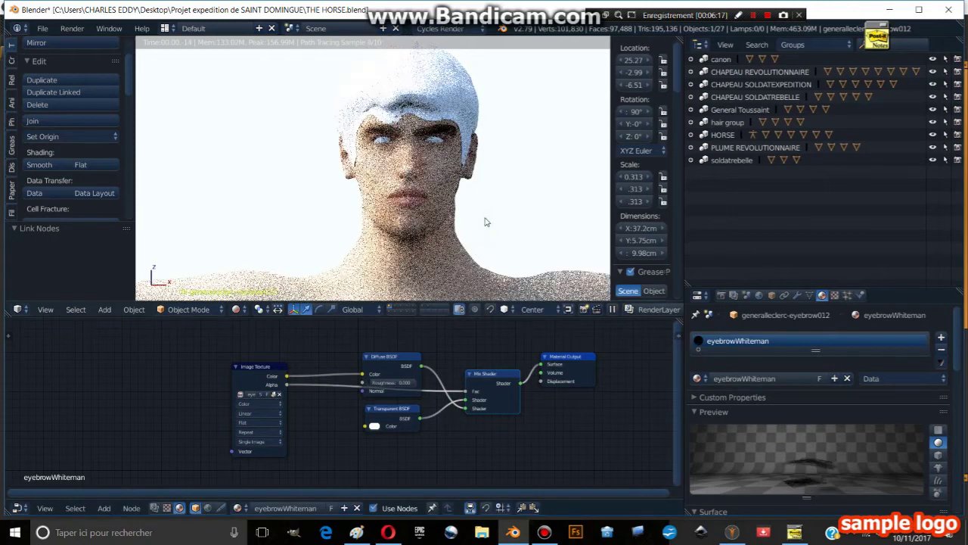
middle_drag(486, 219, 476, 215)
scroll(435, 208, down, 3)
key(KP_1)
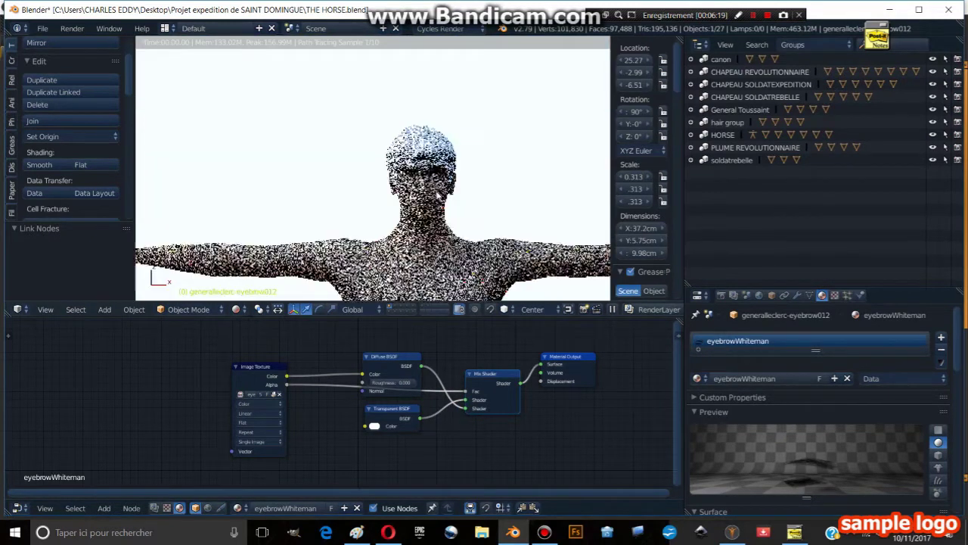
scroll(436, 196, up, 2)
- Assign the existing cheveux toussaint material to the hair mesh and make a separate copy of it
right_click(399, 129)
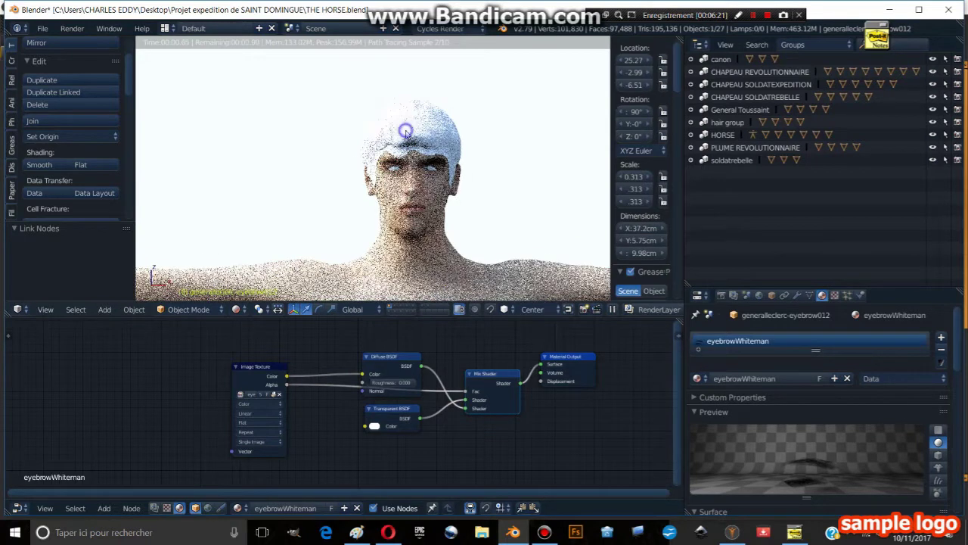
click(697, 378)
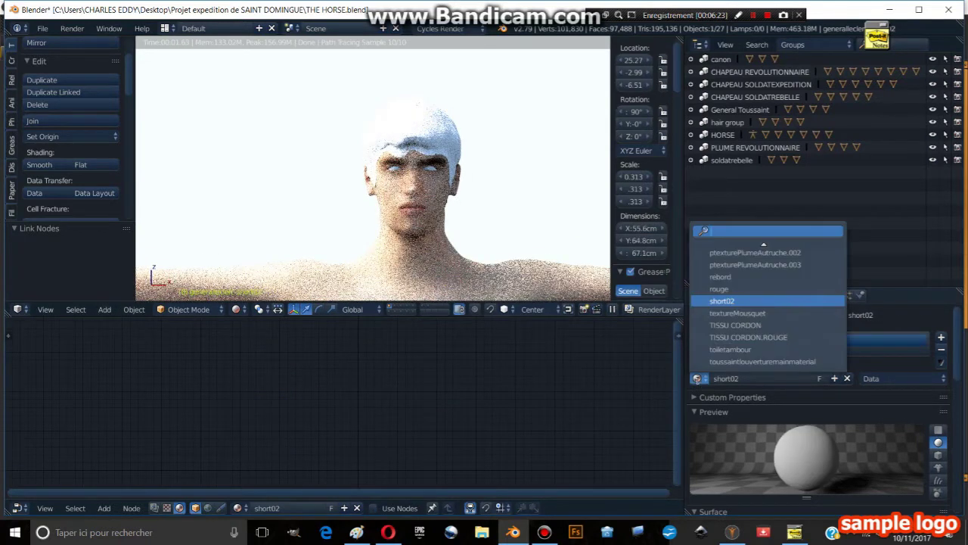
click(696, 378)
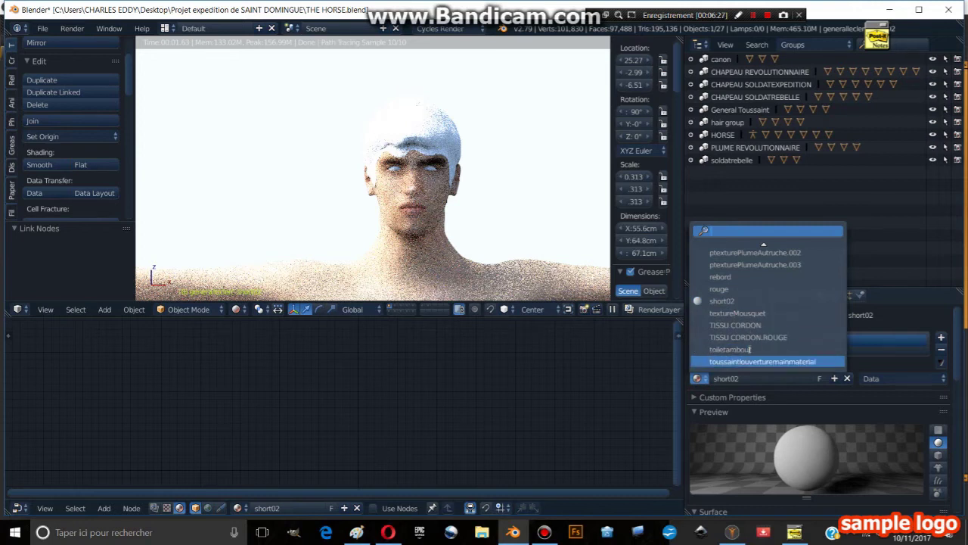
scroll(764, 295, up, 9)
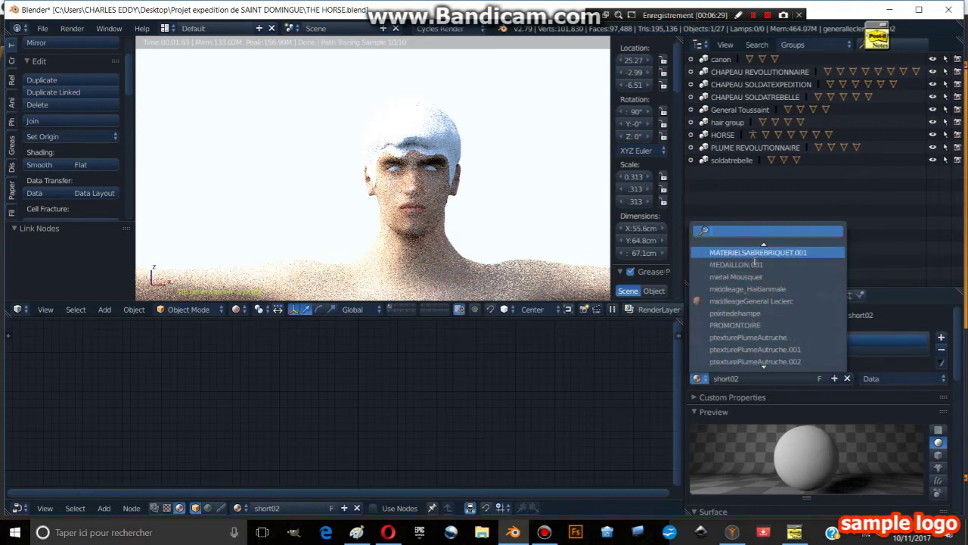
scroll(786, 255, up, 5)
scroll(787, 262, up, 6)
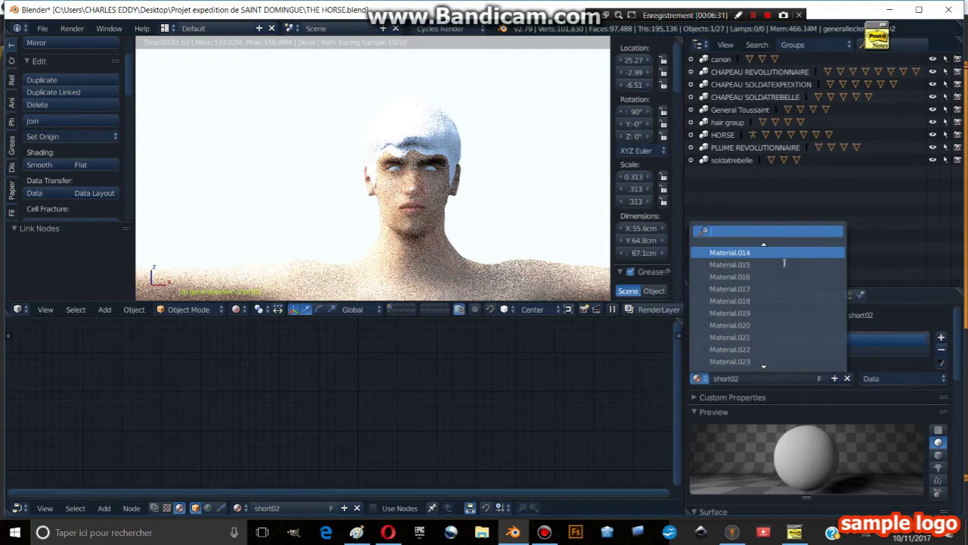
scroll(781, 255, up, 10)
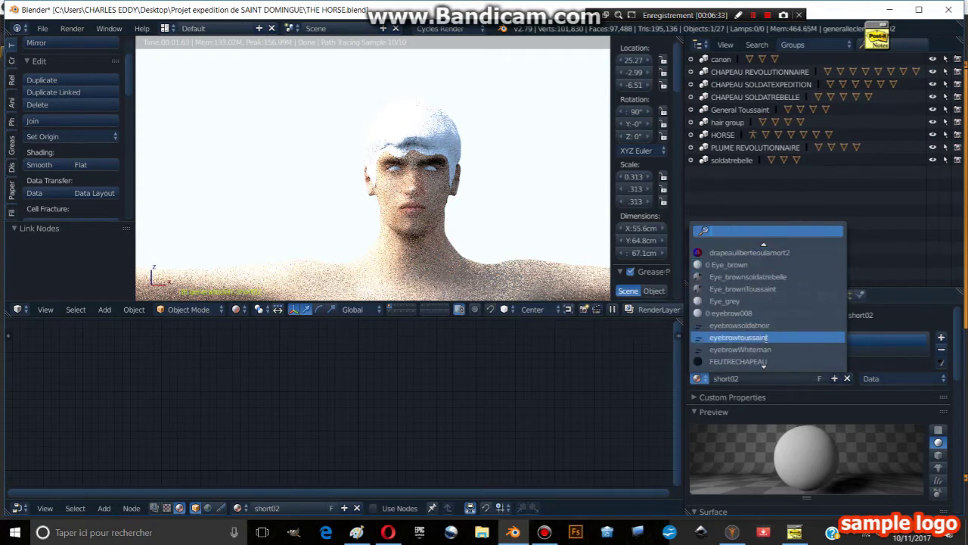
scroll(765, 257, up, 15)
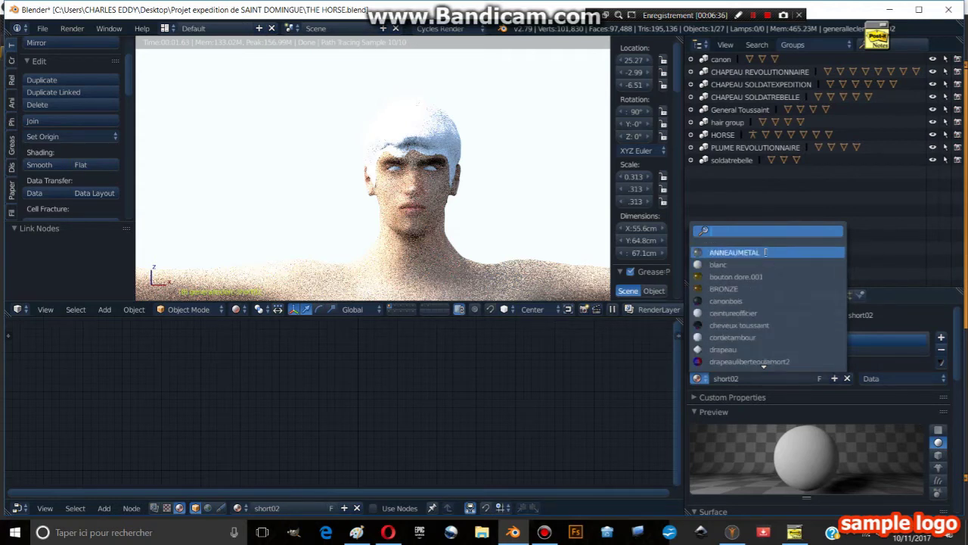
click(764, 325)
click(835, 378)
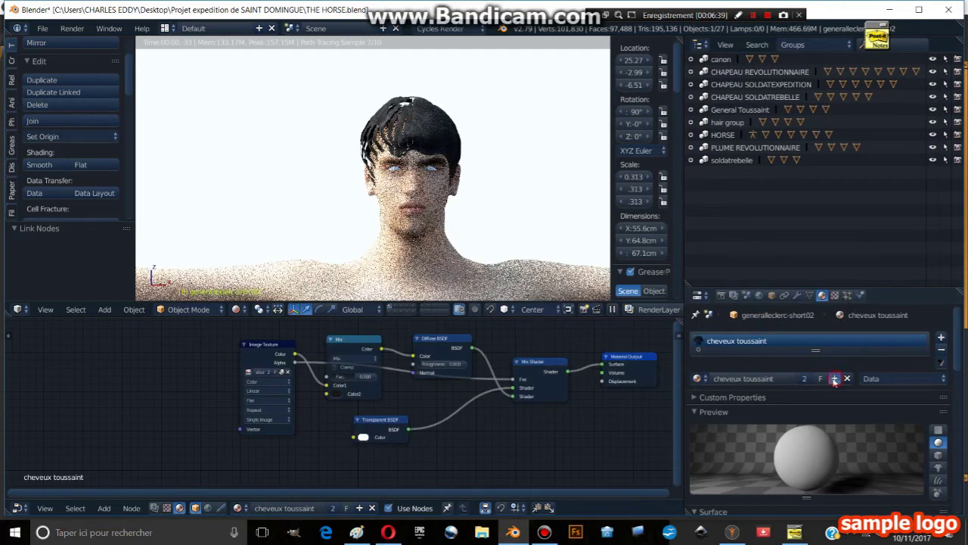
- Rename the copied hair material as cheveuxLECLERC
click(792, 377)
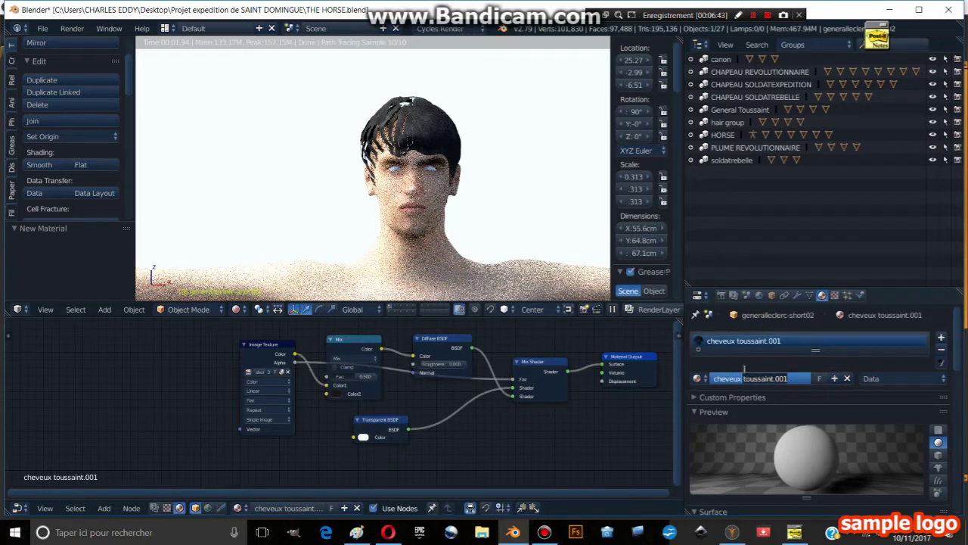
text(LECLERC)
key(Return)
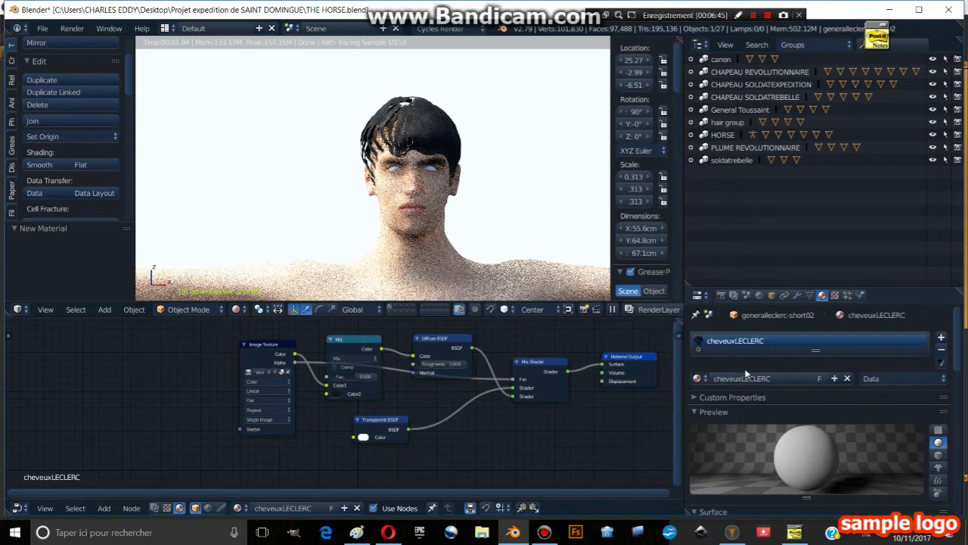
- Replace the image in the hair material's Image Texture node with short02_diffuse.png
click(250, 371)
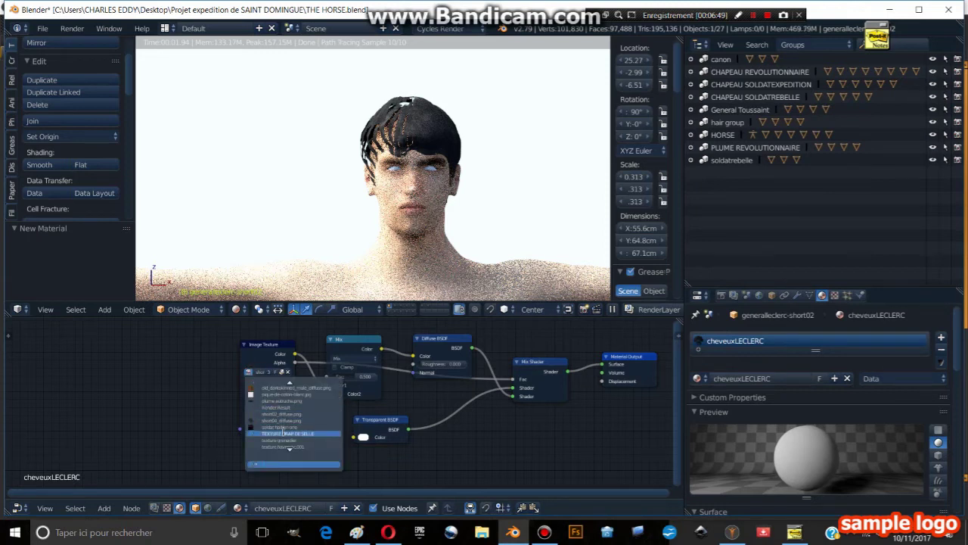
scroll(298, 401, up, 7)
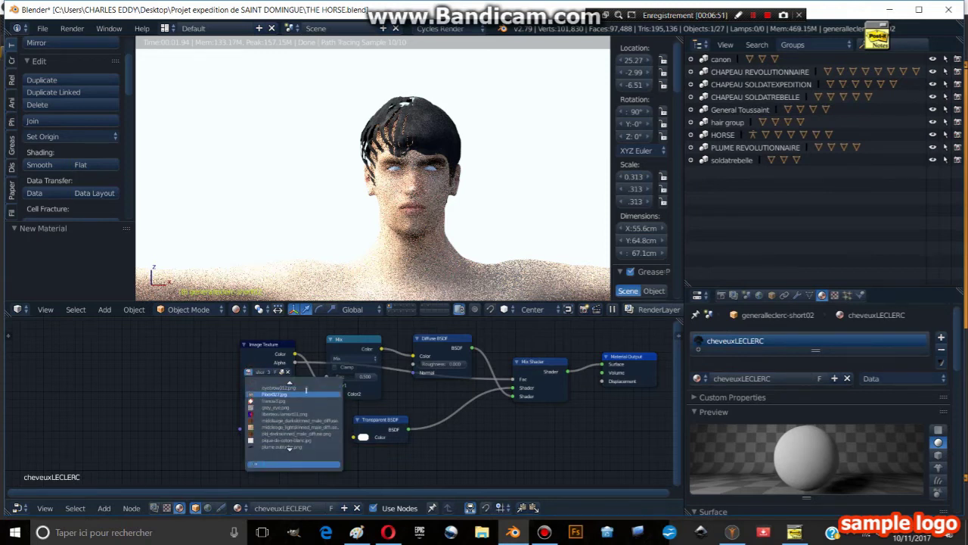
scroll(307, 390, up, 6)
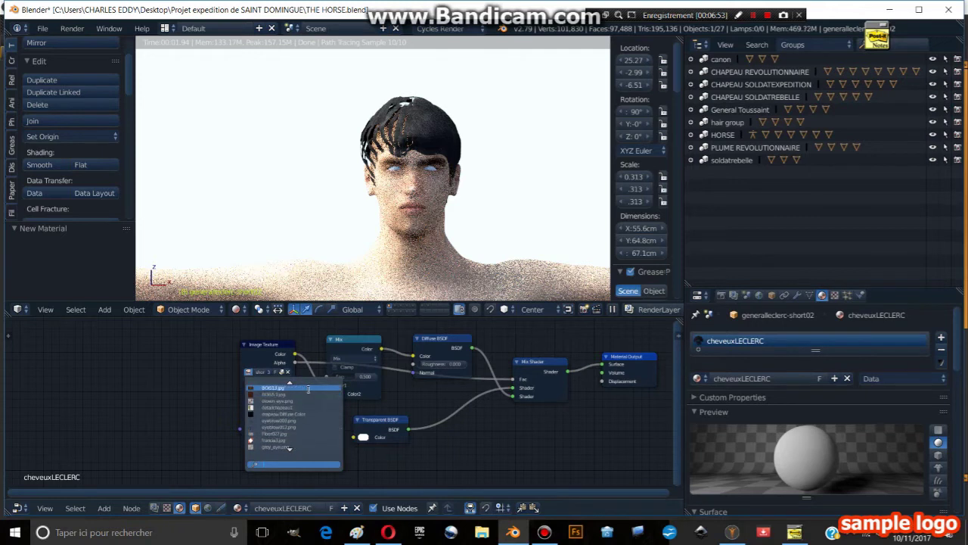
scroll(299, 401, up, 1)
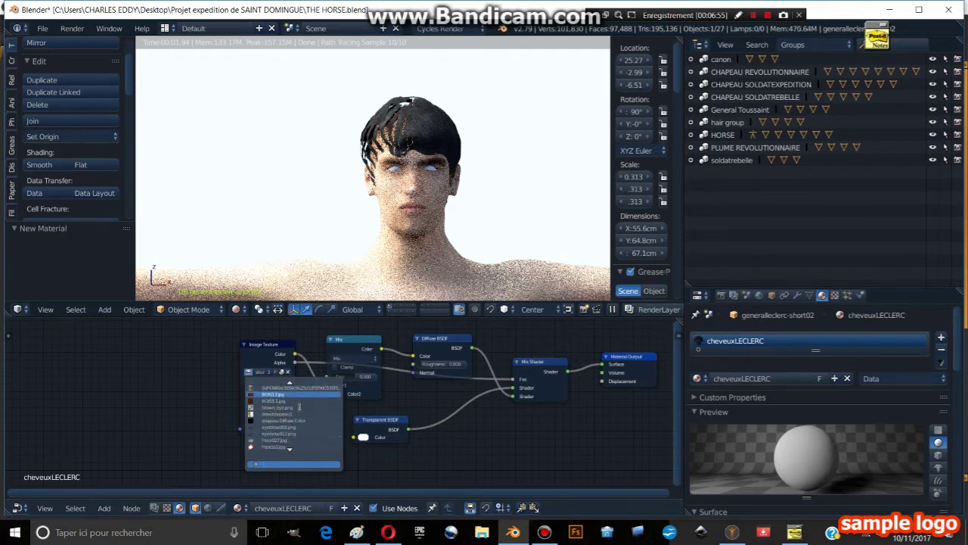
scroll(297, 407, up, 4)
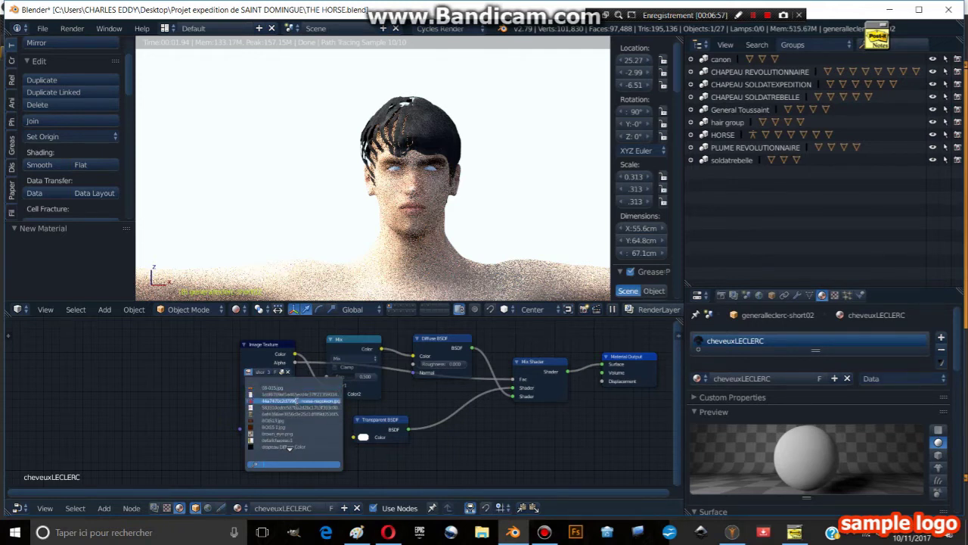
scroll(293, 421, down, 12)
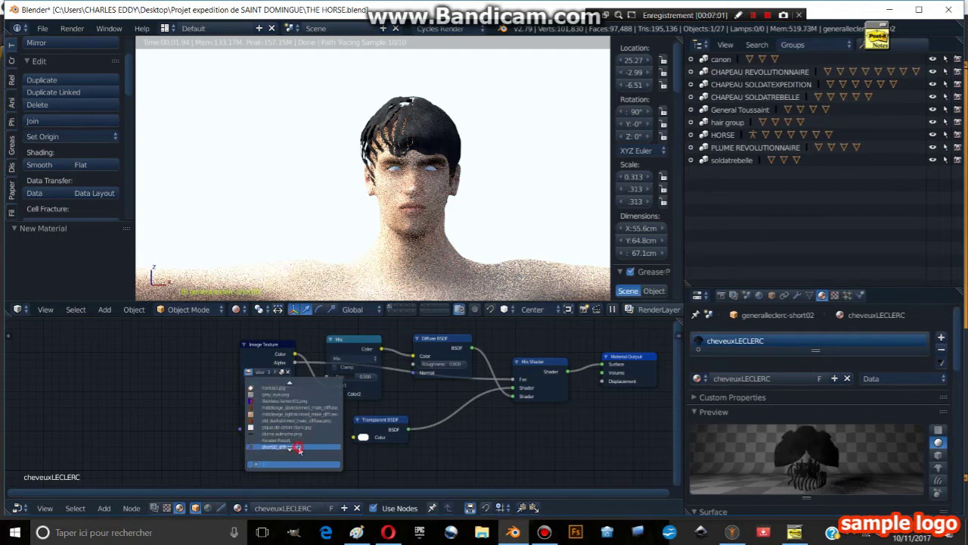
click(299, 447)
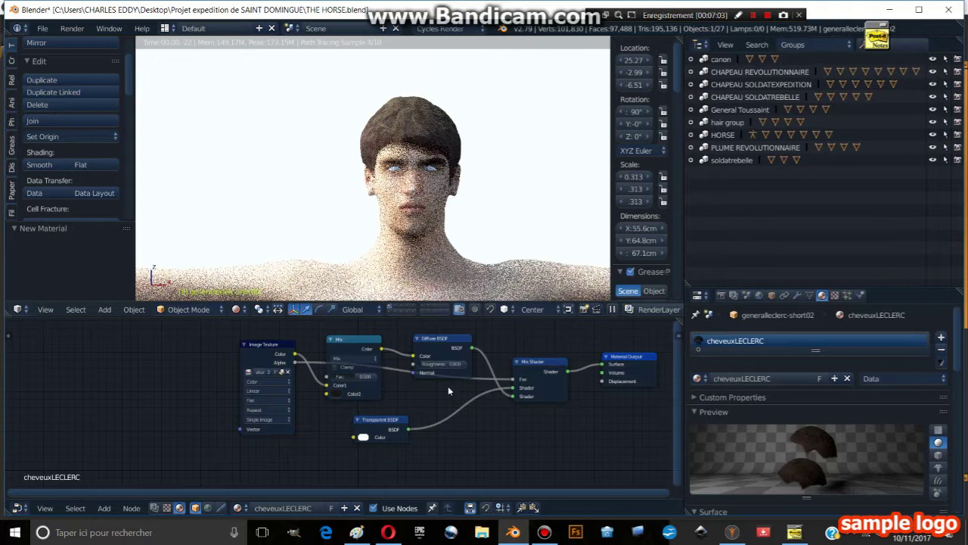
- Rearrange the hair material's node layout by spreading the Mix and Diffuse BSDF nodes apart
middle_drag(428, 413, 305, 441)
drag(229, 368, 255, 358)
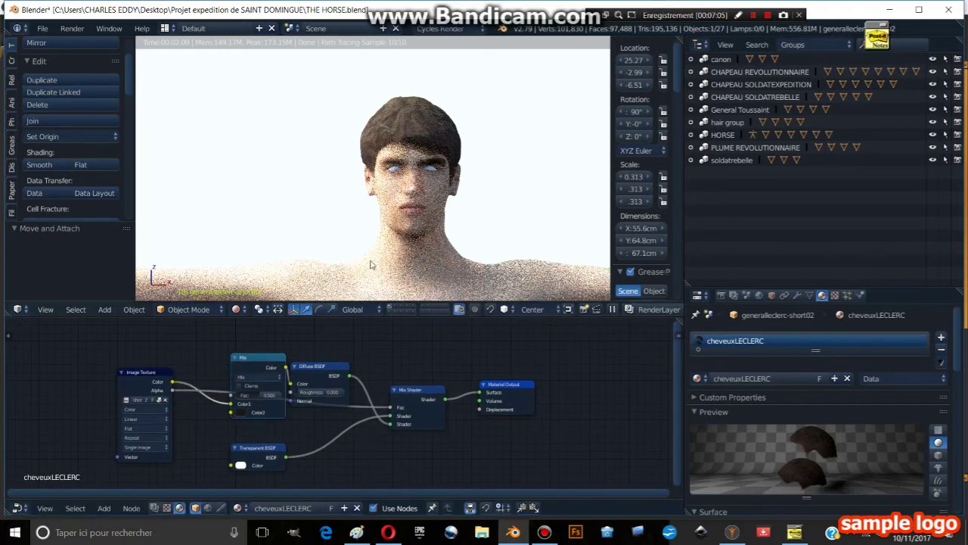
drag(317, 377, 369, 372)
drag(258, 362, 248, 368)
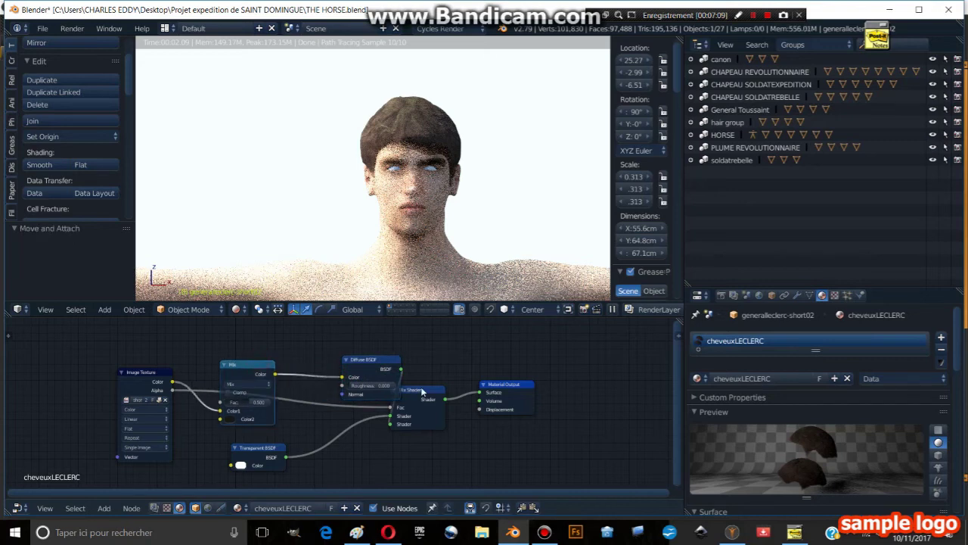
- Enable nodes for the eyes' Eye_grey material and add an Image Texture node whose Color feeds the Diffuse BSDF's Color
middle_drag(484, 192, 448, 205)
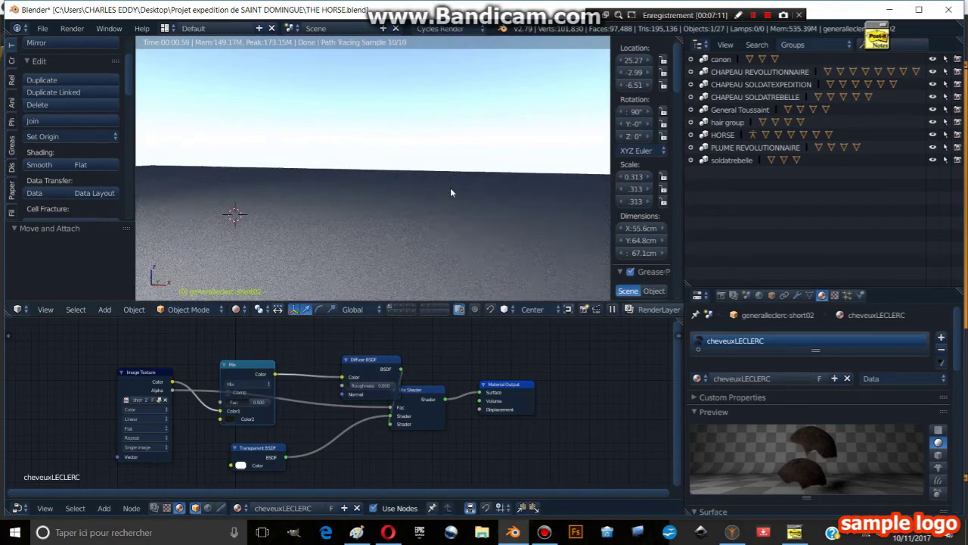
key(KP_1)
scroll(475, 173, up, 2)
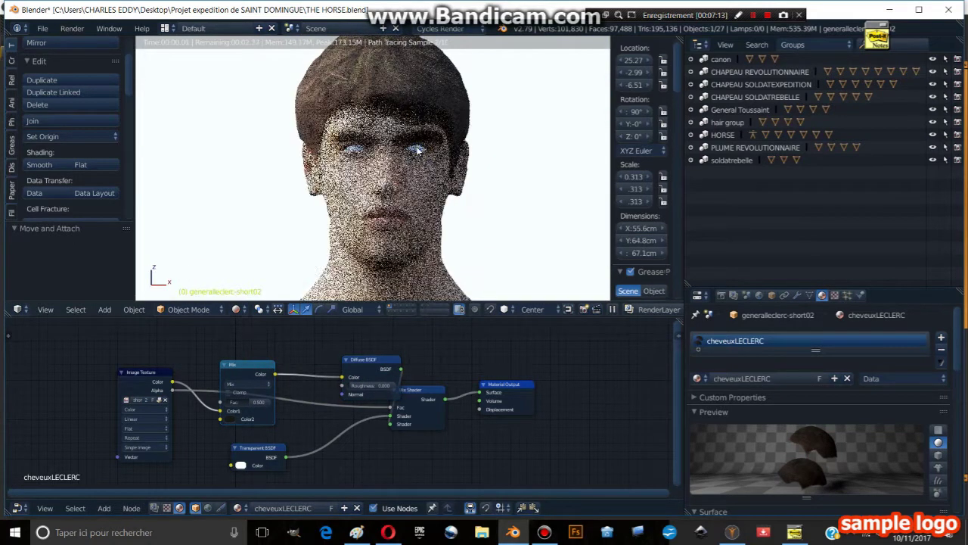
right_click(395, 167)
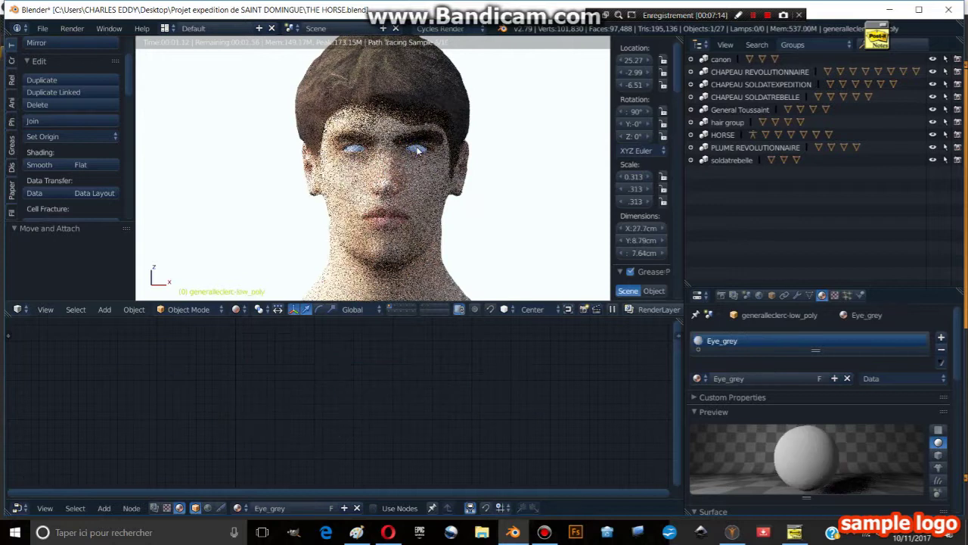
click(373, 507)
click(105, 508)
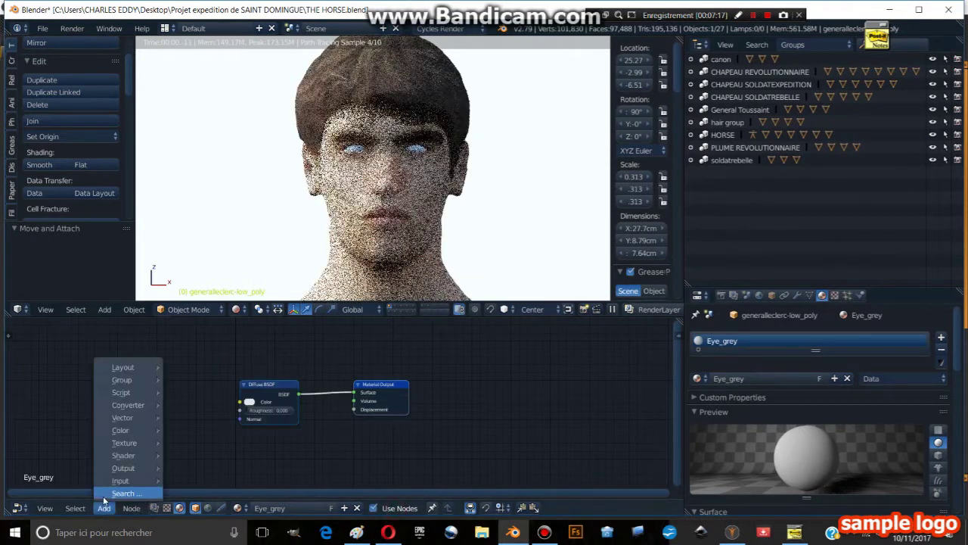
mouse_move(116, 443)
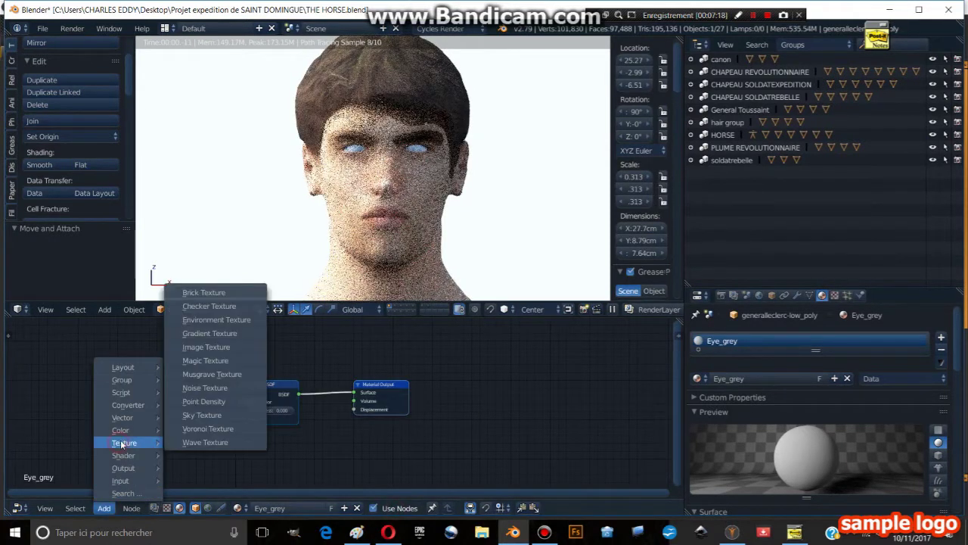
click(206, 347)
drag(186, 404, 240, 401)
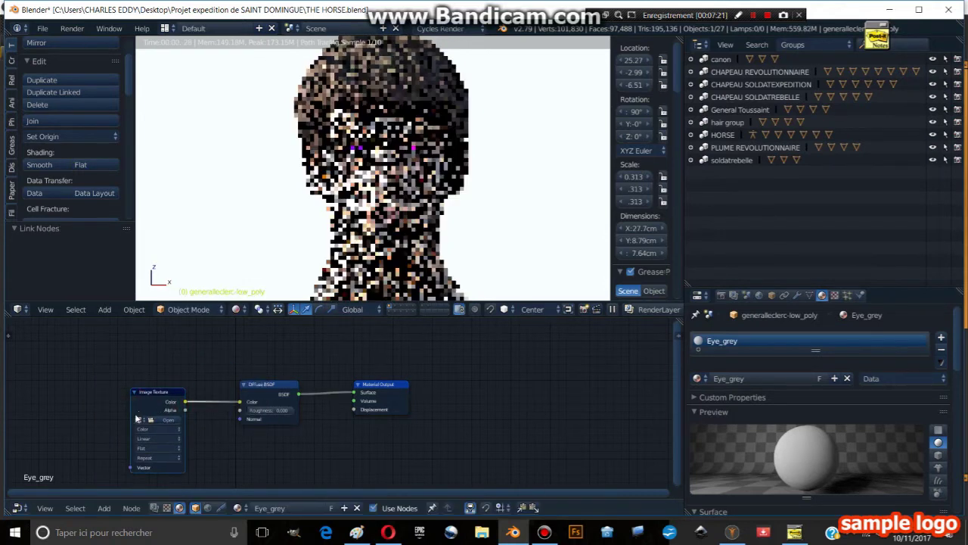
- Assign the grey_eye.png image to the eye material's Image Texture node
click(141, 419)
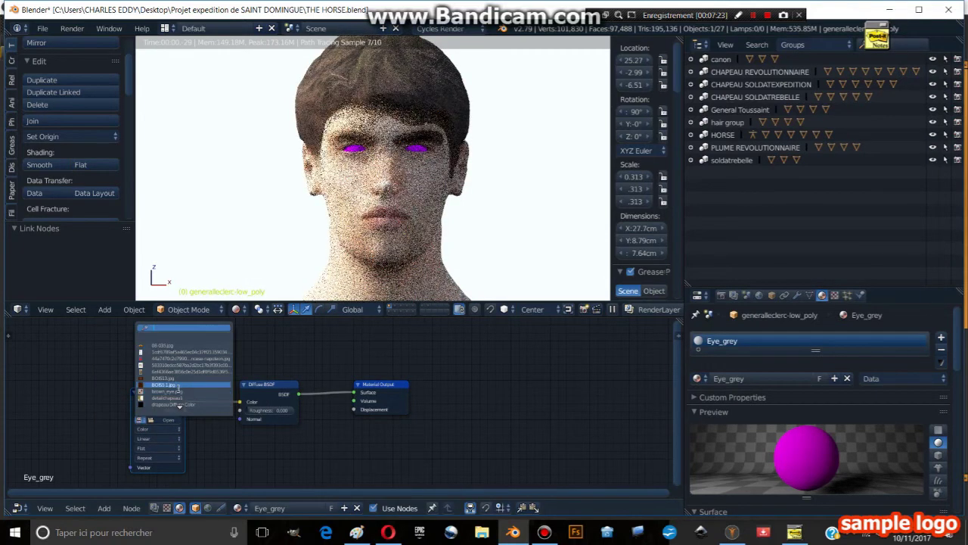
scroll(179, 393, down, 5)
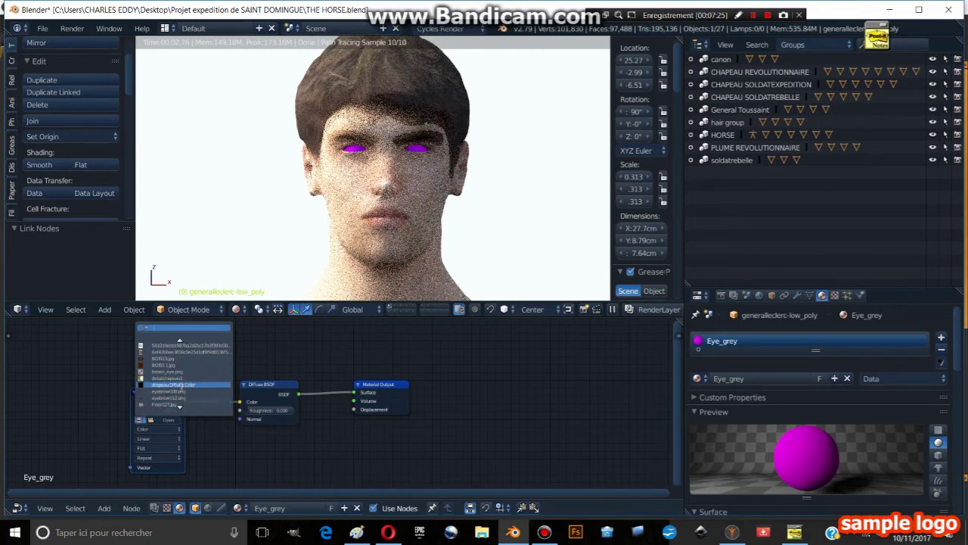
scroll(182, 396, down, 6)
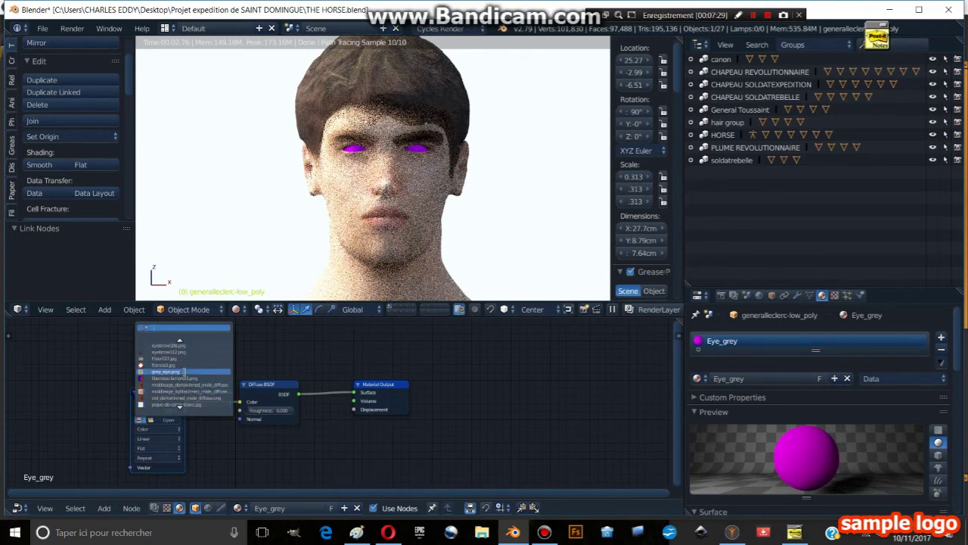
click(184, 371)
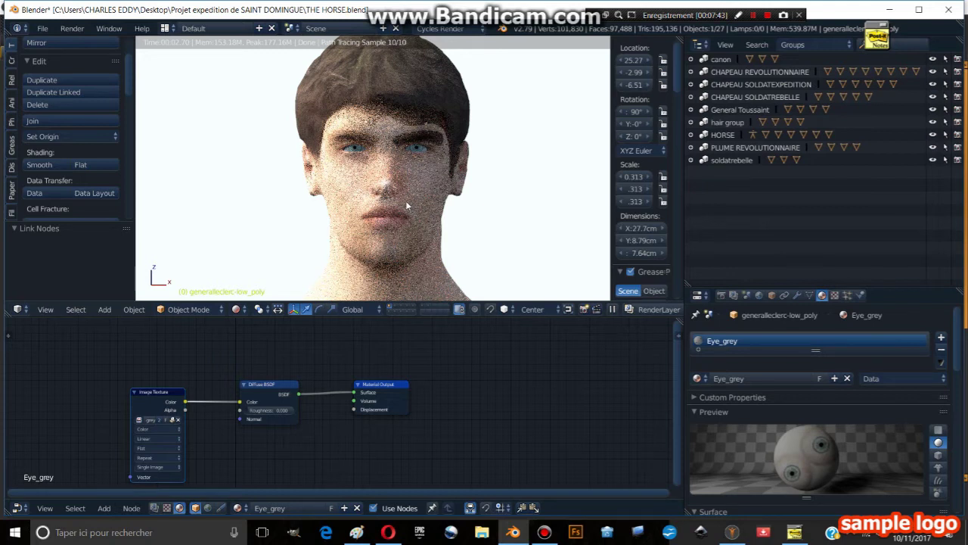
- Examine the textured General Leclerc character from the front and at an angle, comparing it with the neighbouring characters
scroll(406, 200, down, 4)
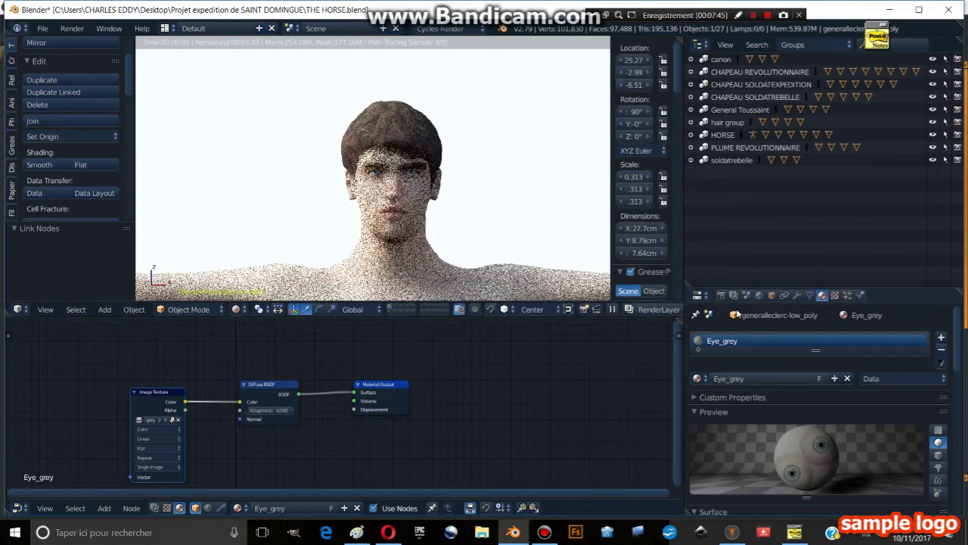
scroll(464, 189, down, 6)
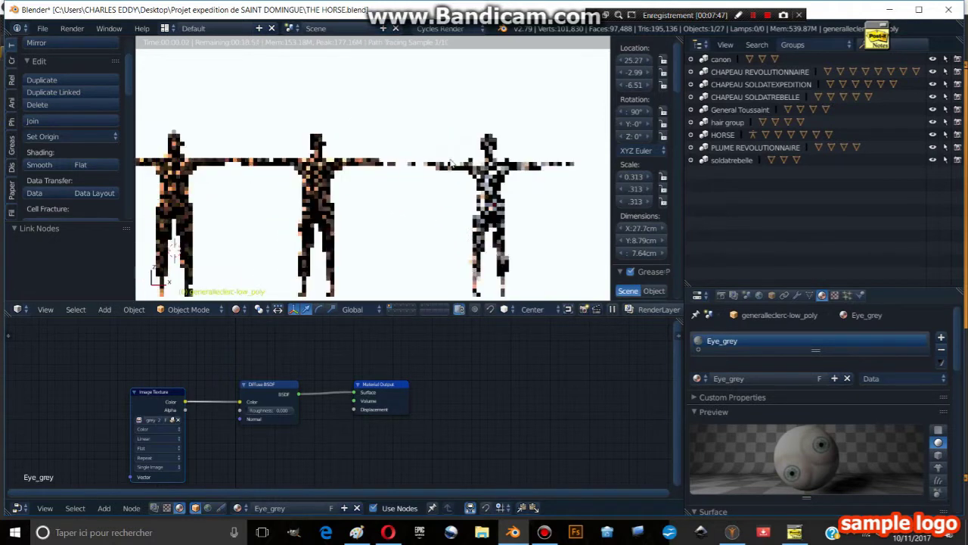
scroll(404, 158, up, 5)
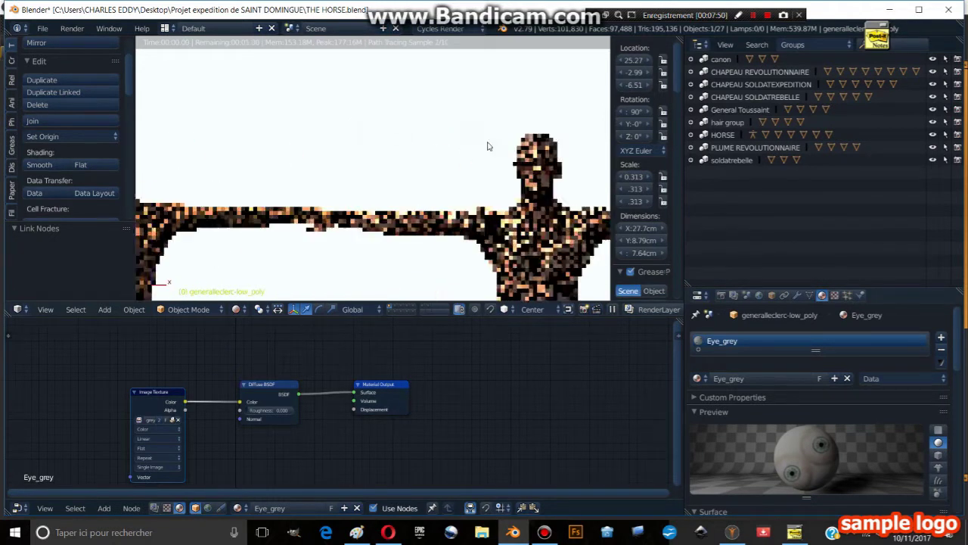
shift+middle_drag(199, 151, 348, 165)
scroll(475, 158, up, 4)
scroll(446, 163, down, 1)
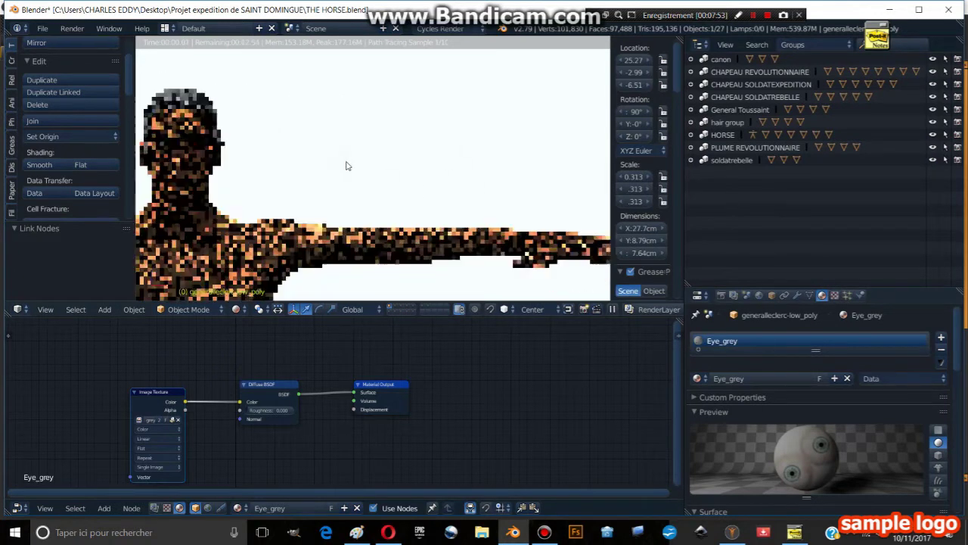
scroll(348, 166, down, 6)
shift+middle_drag(508, 184, 176, 174)
scroll(380, 173, up, 1)
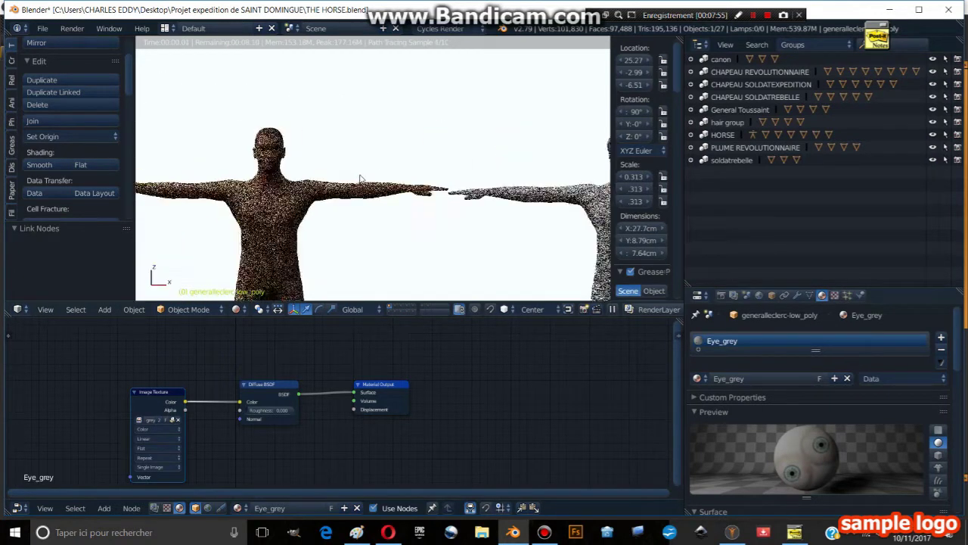
shift+middle_drag(417, 179, 252, 175)
scroll(363, 179, up, 3)
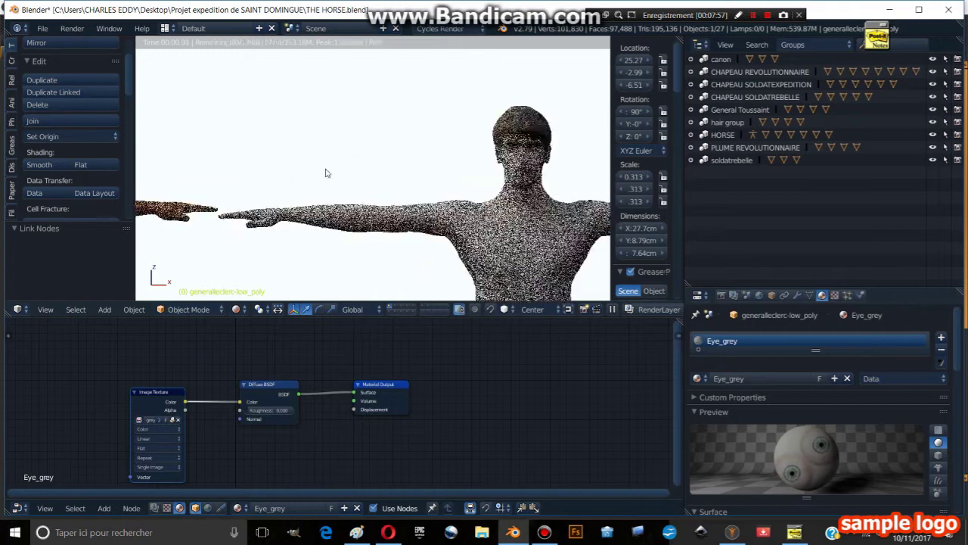
ctrl+scroll(302, 175, down, 2)
scroll(281, 177, up, 3)
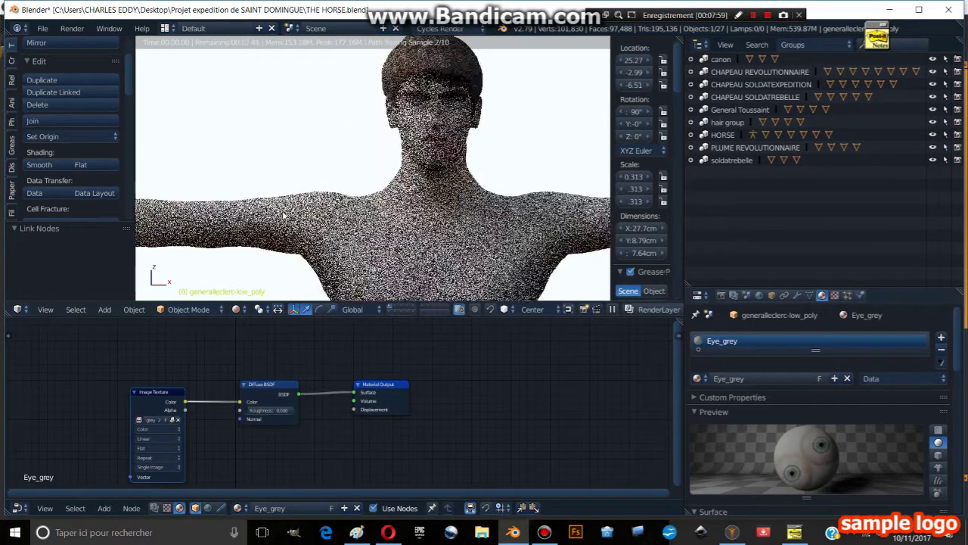
shift+middle_drag(284, 216, 164, 276)
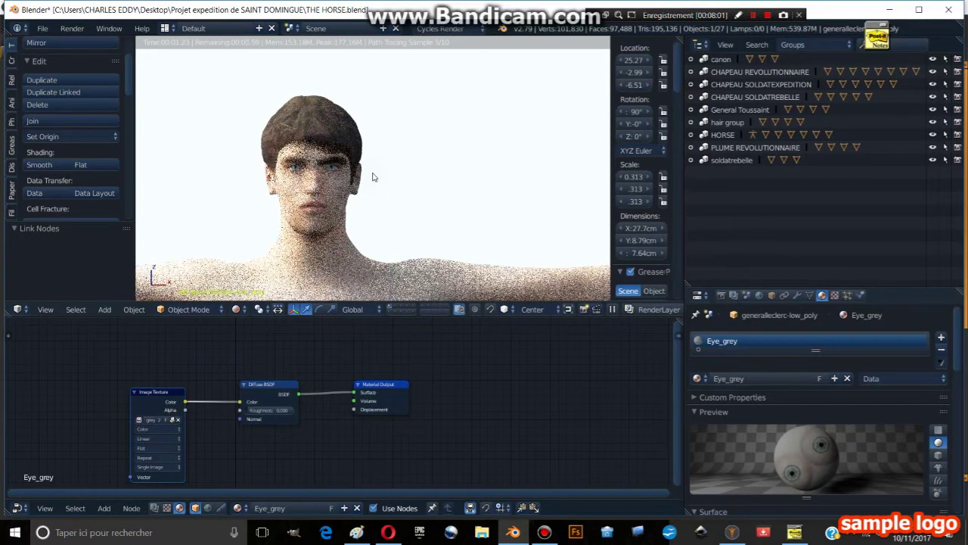
scroll(372, 177, up, 2)
ctrl+scroll(444, 164, up, 2)
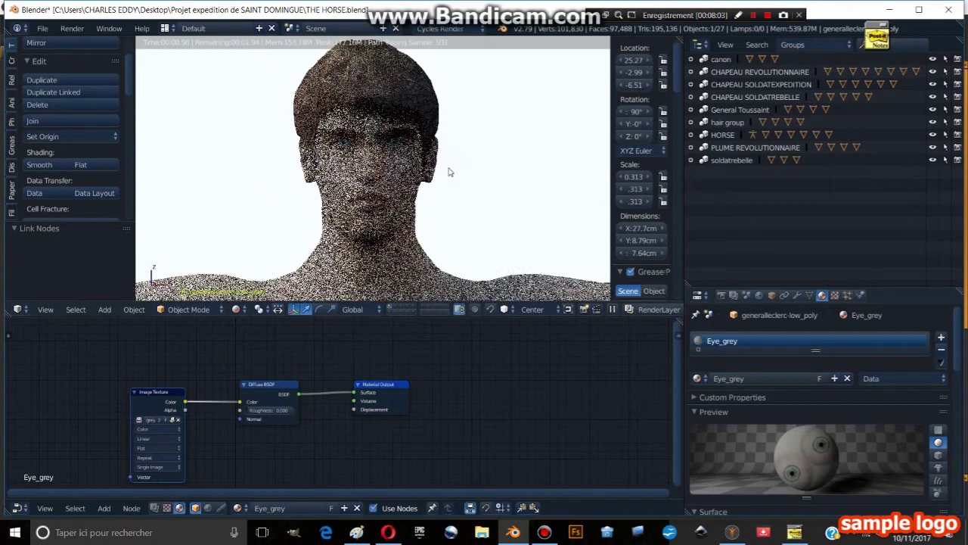
scroll(460, 187, down, 1)
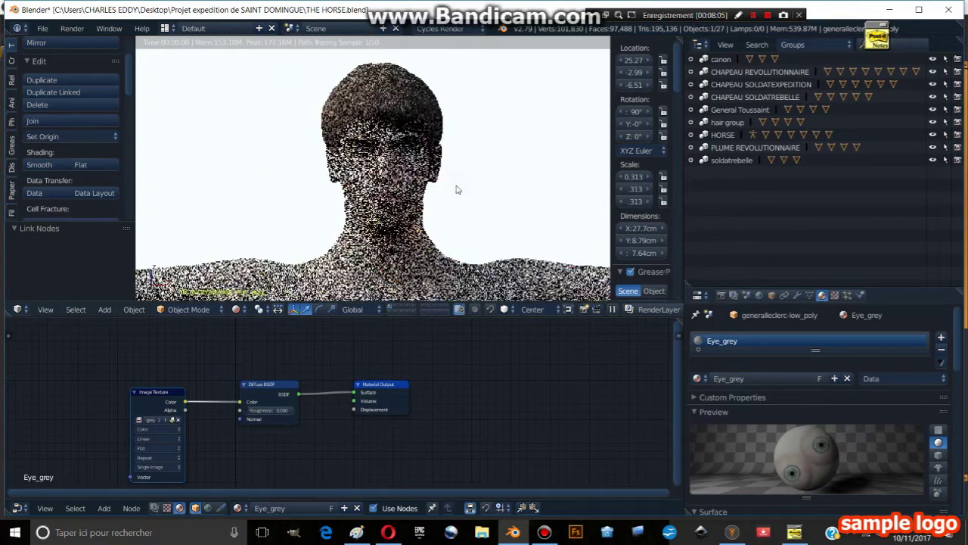
middle_drag(458, 189, 441, 194)
scroll(438, 187, down, 1)
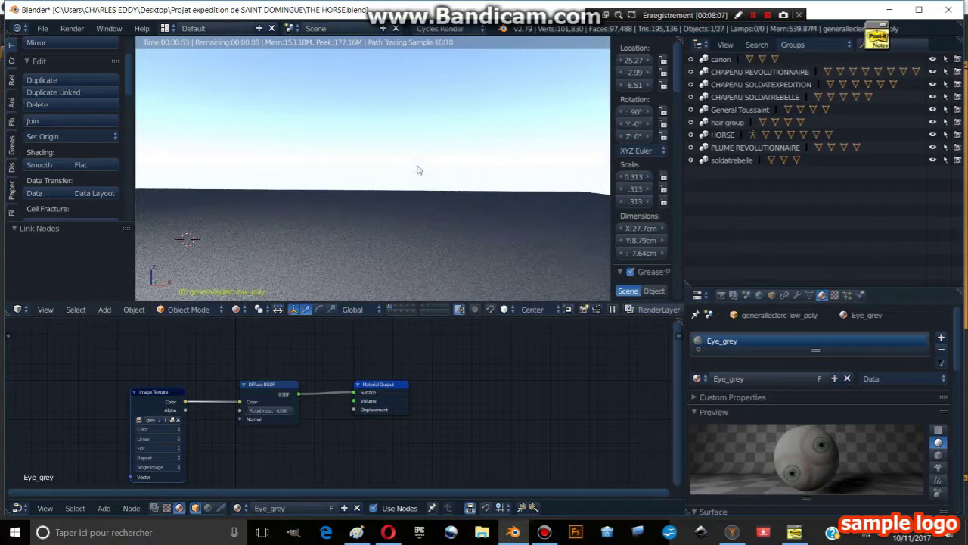
scroll(435, 103, down, 1)
scroll(431, 121, down, 2)
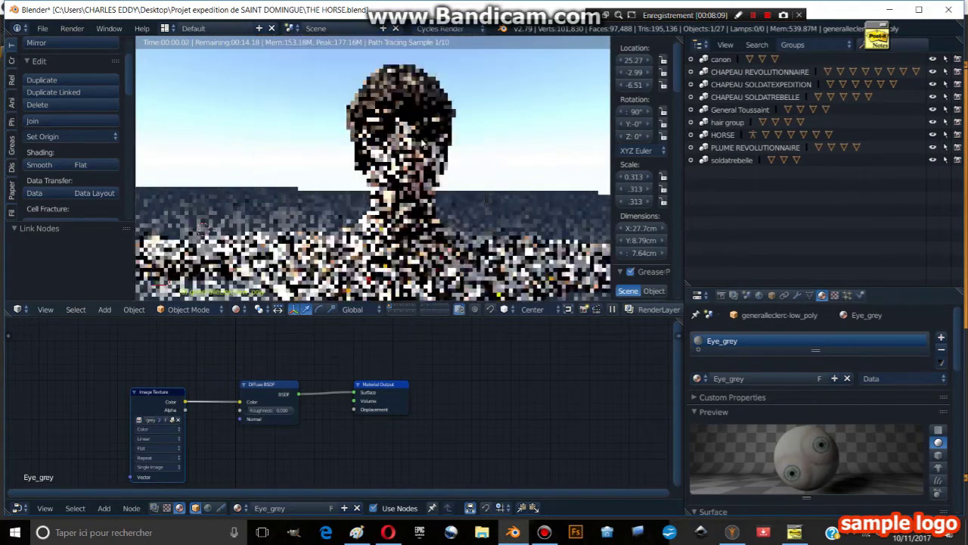
scroll(422, 139, down, 3)
middle_drag(422, 139, 382, 141)
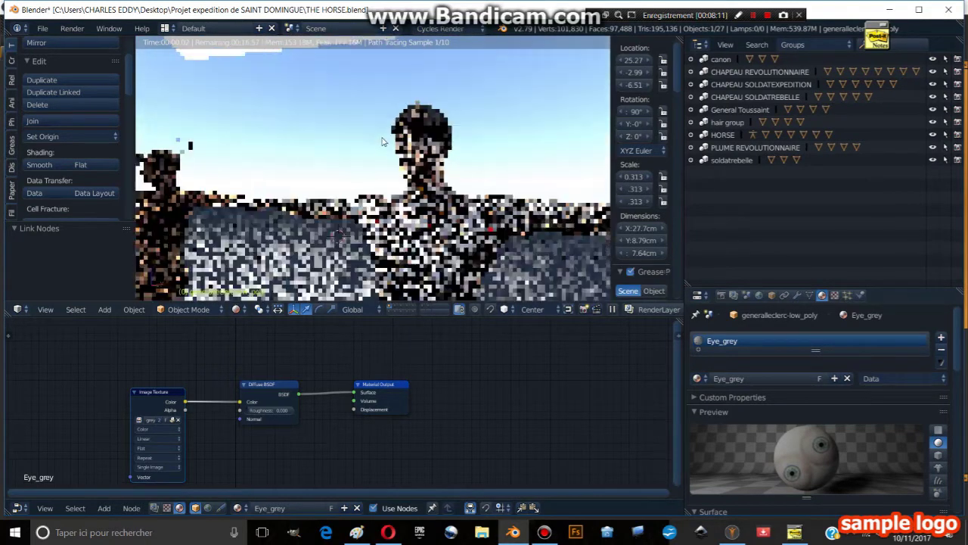
scroll(388, 155, down, 1)
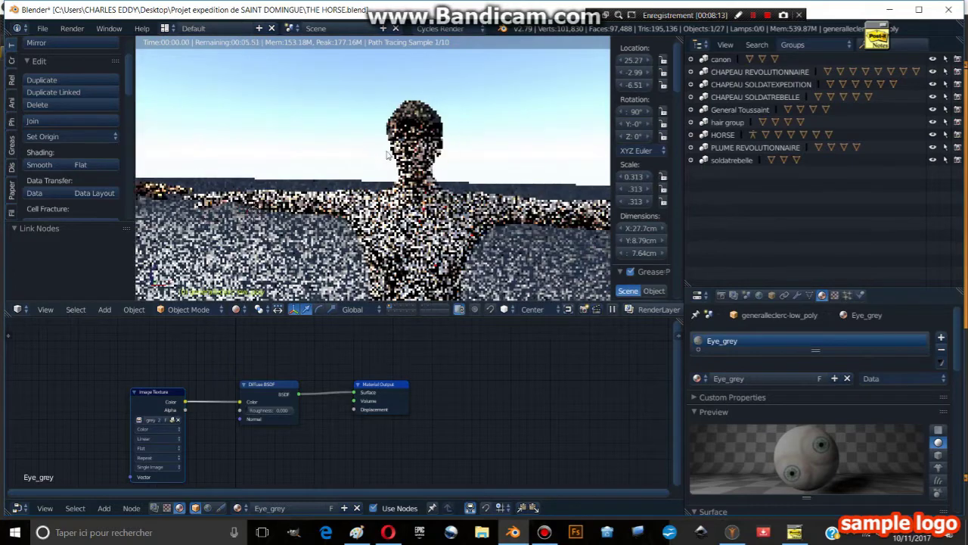
- Align the camera to a front view of the General Leclerc character's upper body and render the still image
mouse_move(388, 155)
middle_down()
mouse_move(382, 142)
mouse_move(404, 163)
mouse_move(442, 153)
mouse_move(399, 153)
middle_up()
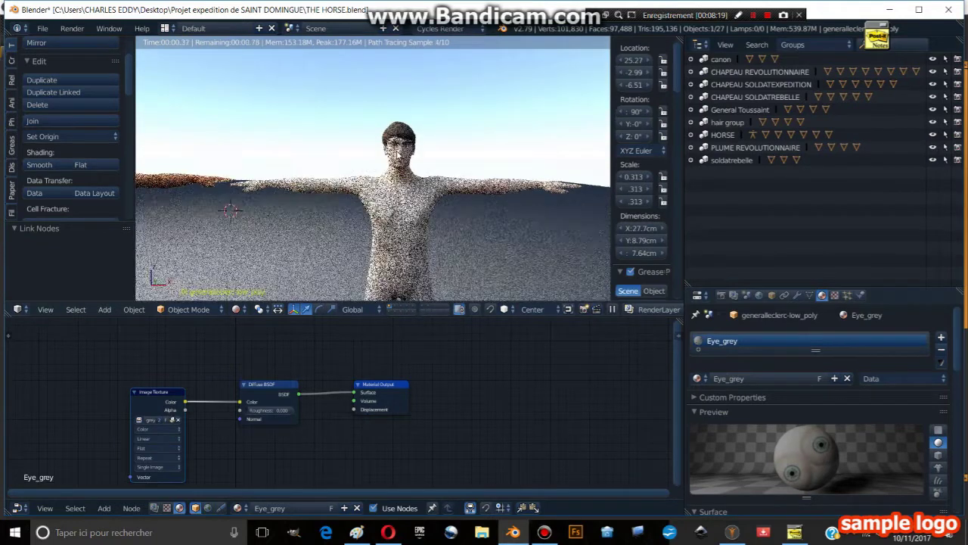
key(ctrl+alt+KP_0)
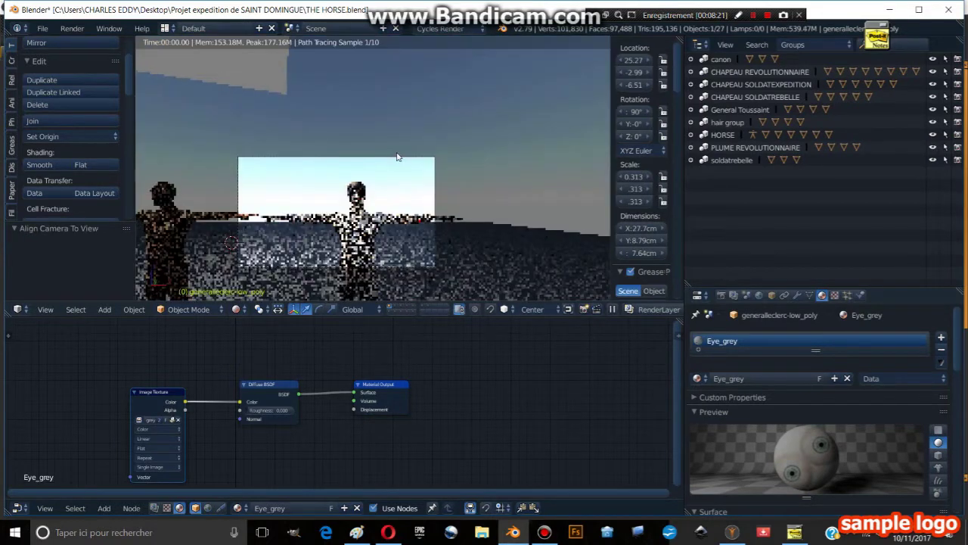
click(721, 295)
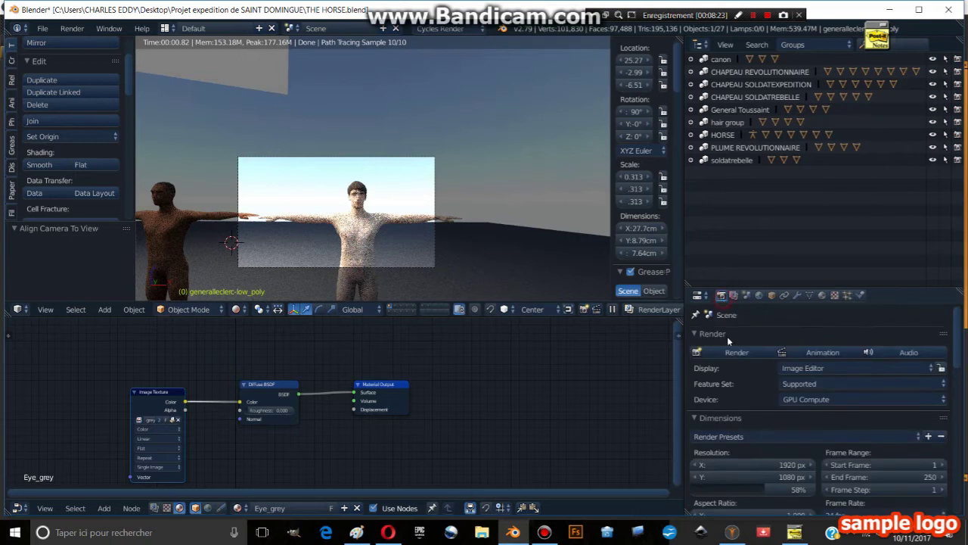
click(737, 351)
- Examine the character's face, hair and skin up close in the render, and check the whole frame
middle_drag(468, 226, 432, 210)
scroll(488, 214, up, 1)
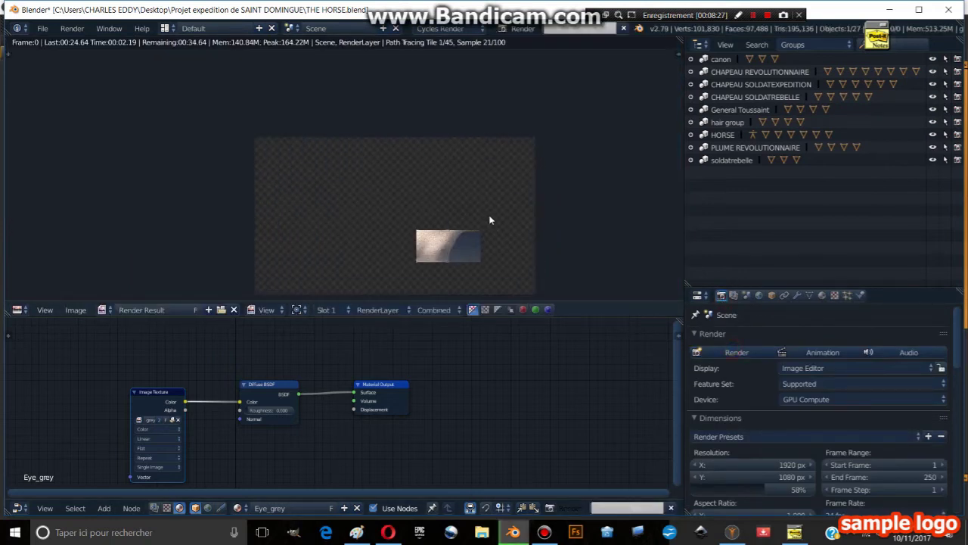
scroll(491, 219, up, 1)
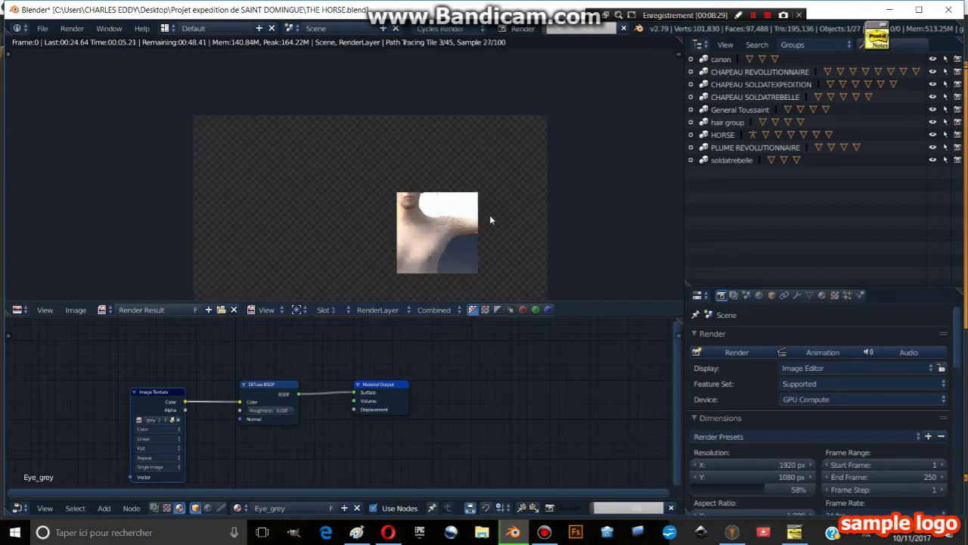
scroll(490, 220, up, 1)
scroll(488, 215, up, 1)
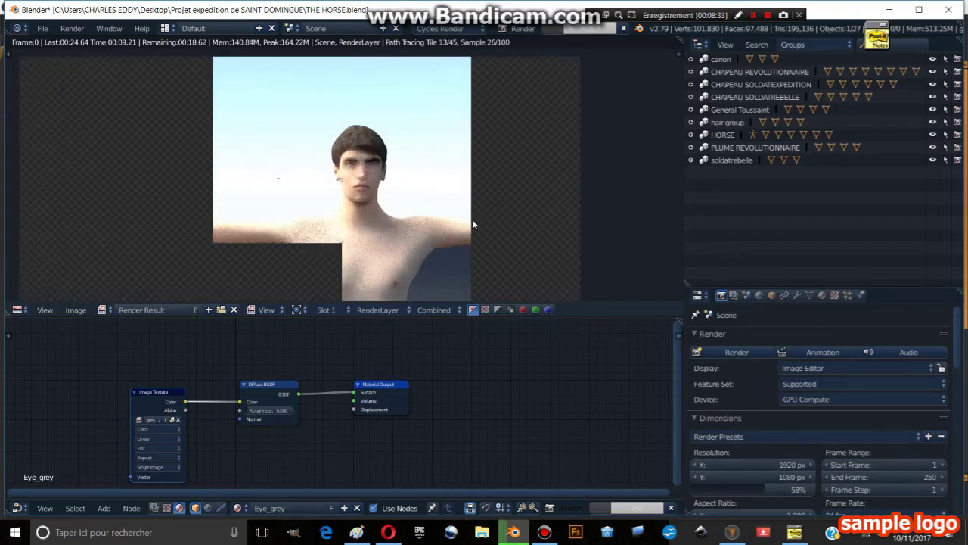
scroll(475, 225, up, 2)
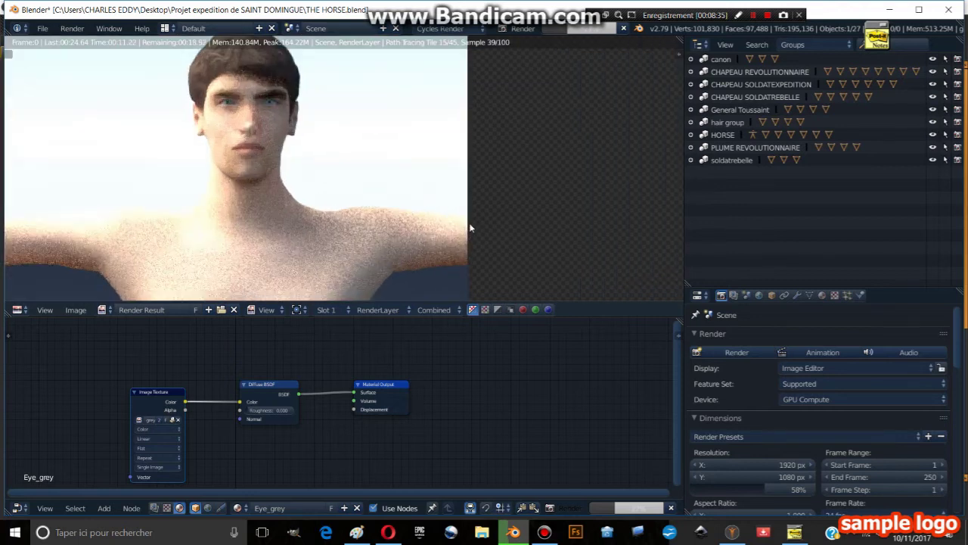
scroll(420, 222, down, 3)
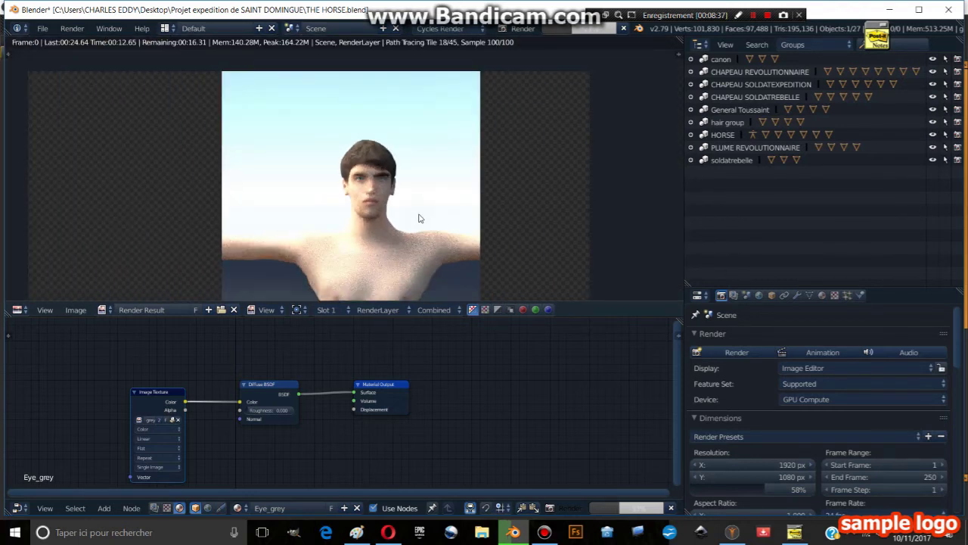
scroll(433, 224, down, 2)
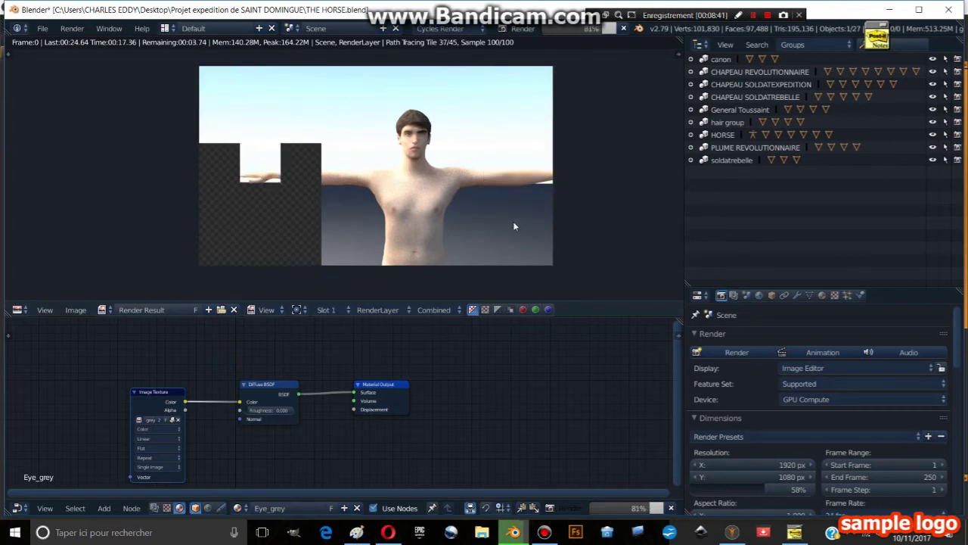
- Set the Cycles render samples to 200 and the sampling seed to 0
scroll(870, 423, down, 8)
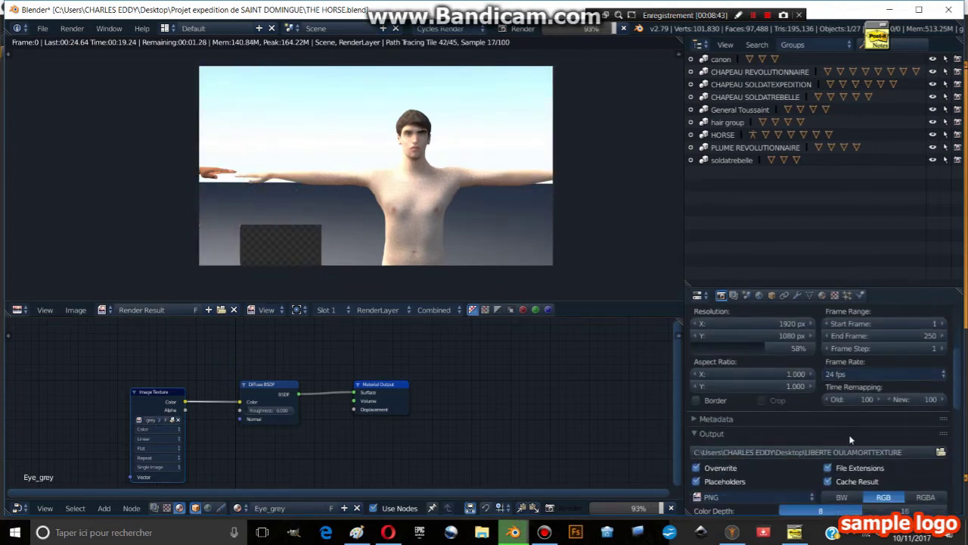
scroll(912, 467, down, 3)
click(882, 456)
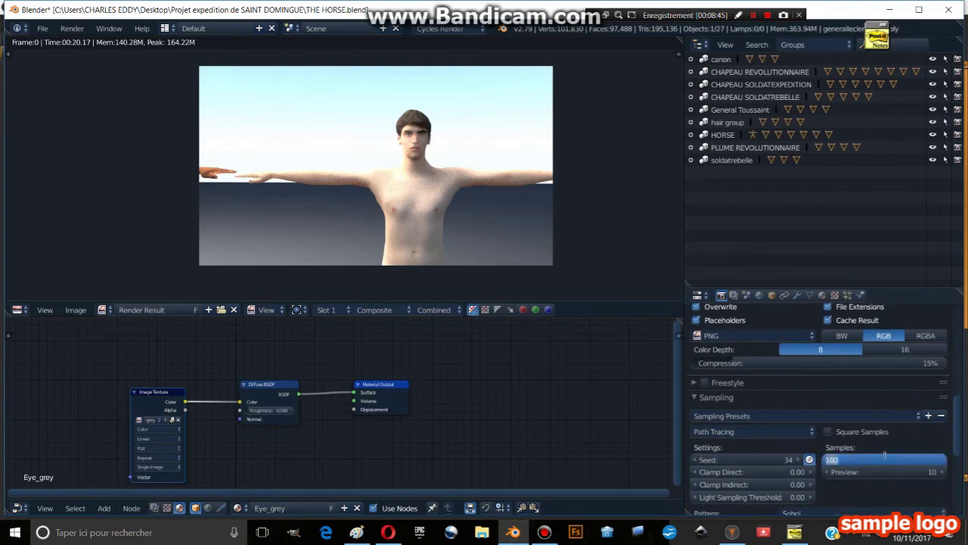
text(200)
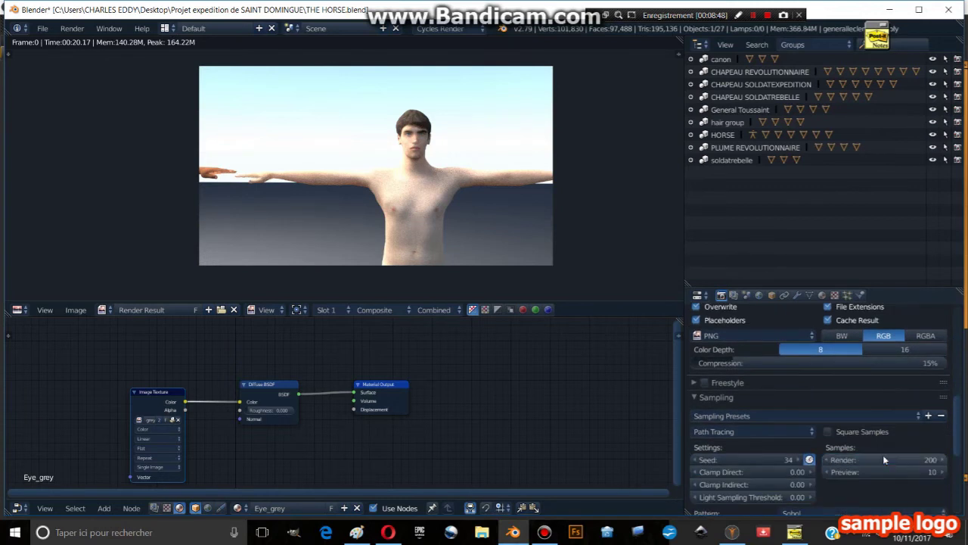
key(Return)
scroll(859, 426, down, 5)
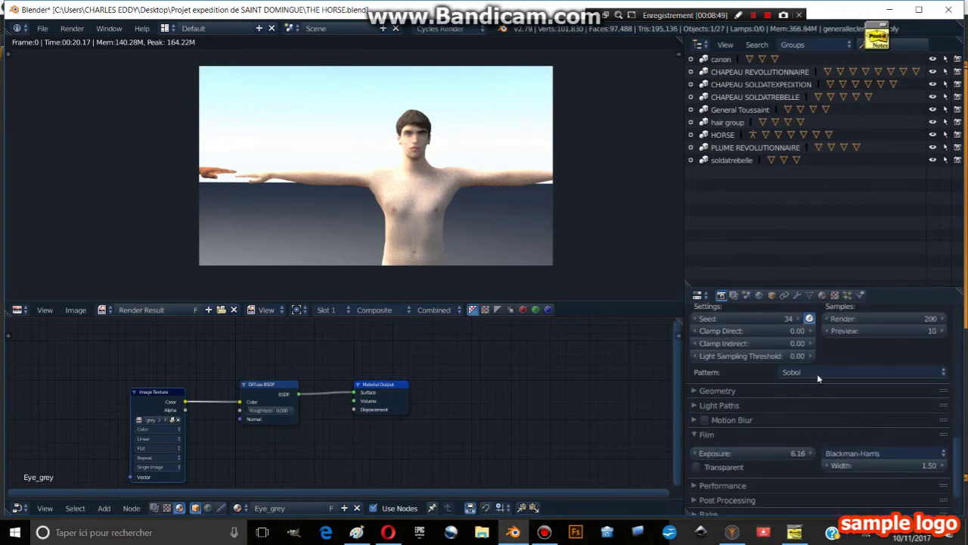
drag(756, 317, 550, 312)
click(757, 317)
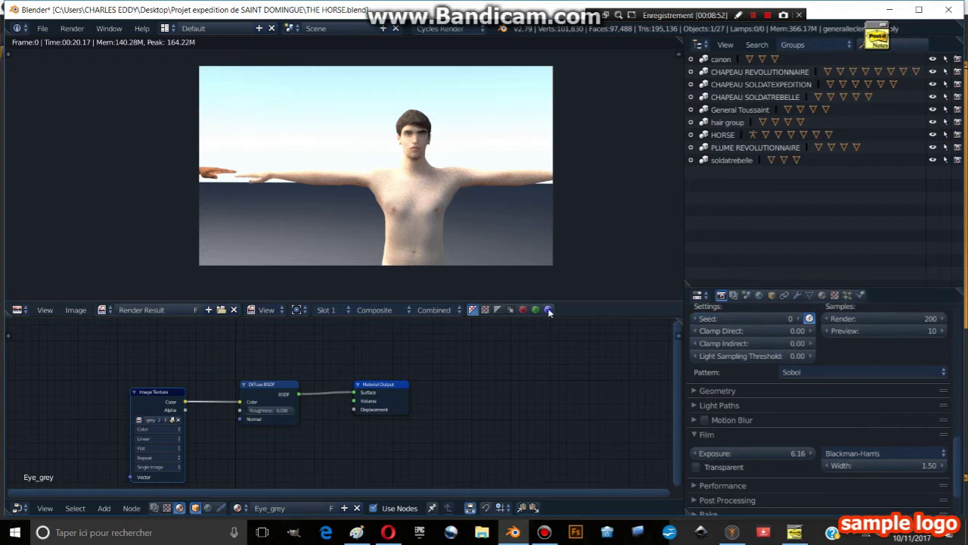
- Apply the Direct Light integrator preset to the render's light paths
scroll(764, 401, down, 2)
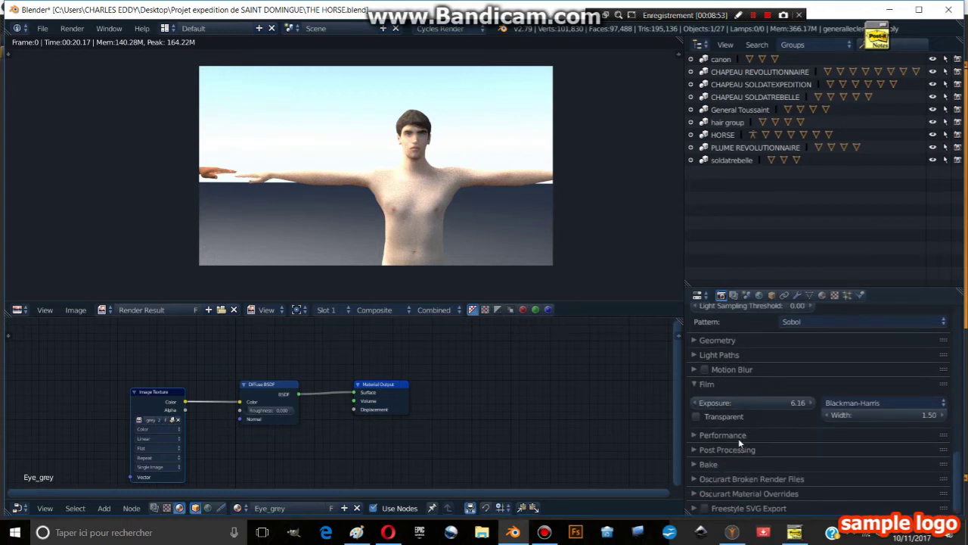
click(723, 355)
click(768, 374)
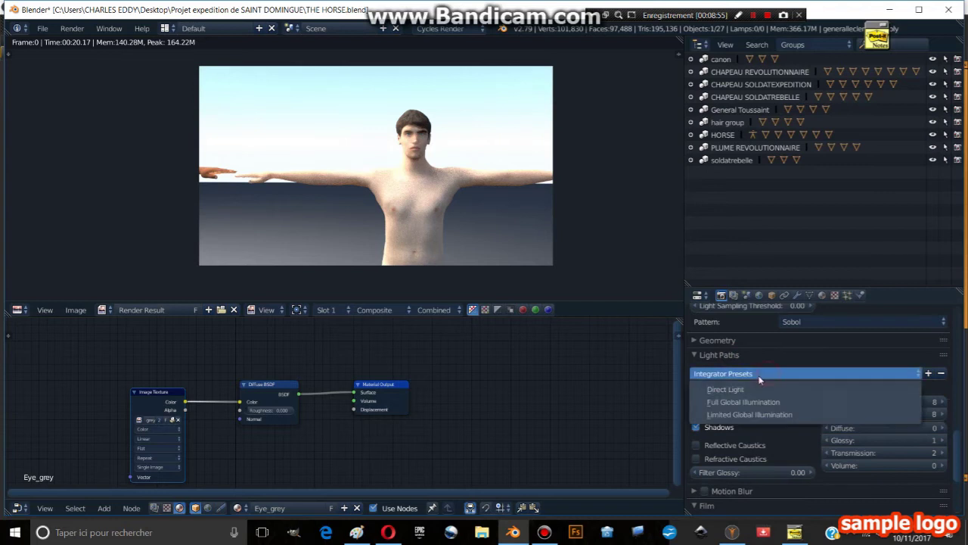
click(751, 388)
- Render the still image again with the updated sampling and light path settings, and inspect the character's face and torso
scroll(764, 334, up, 10)
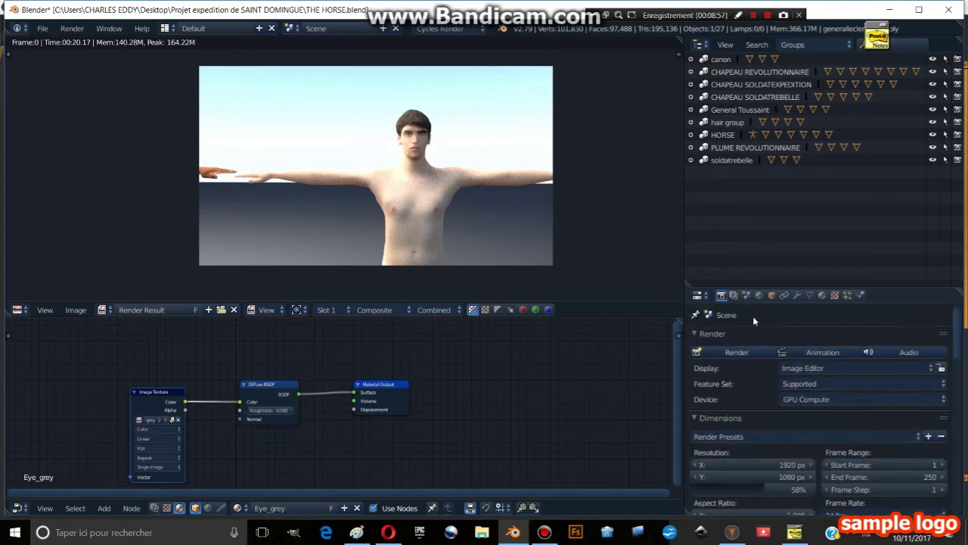
click(760, 357)
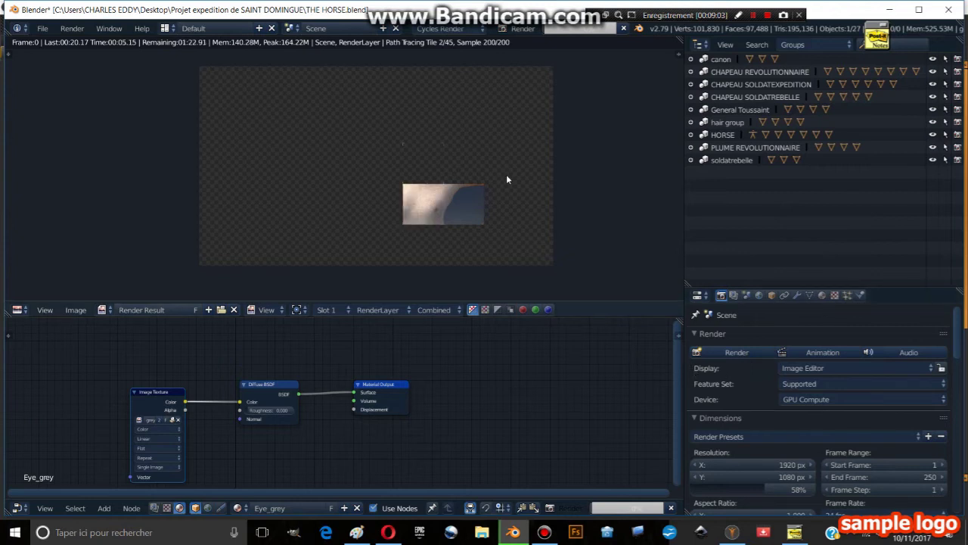
scroll(502, 180, up, 1)
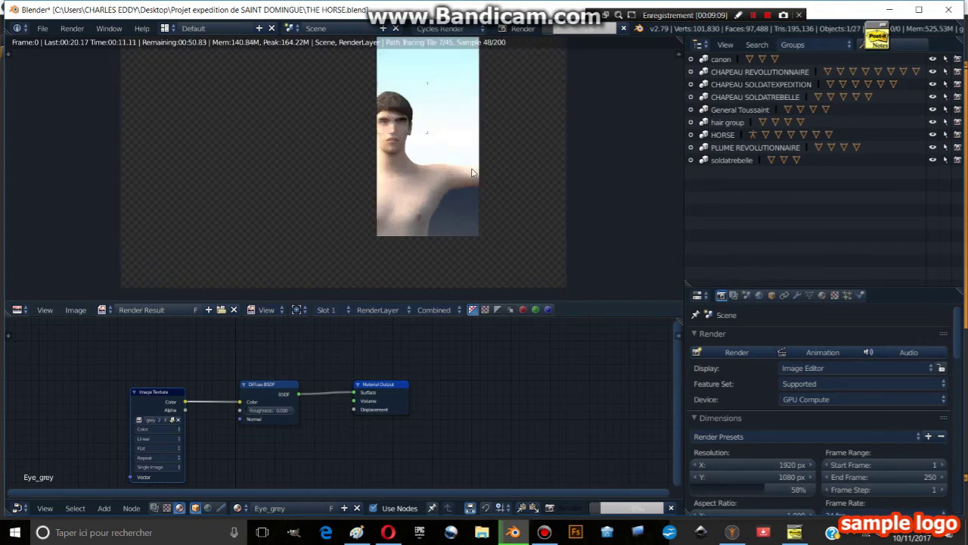
scroll(446, 163, up, 1)
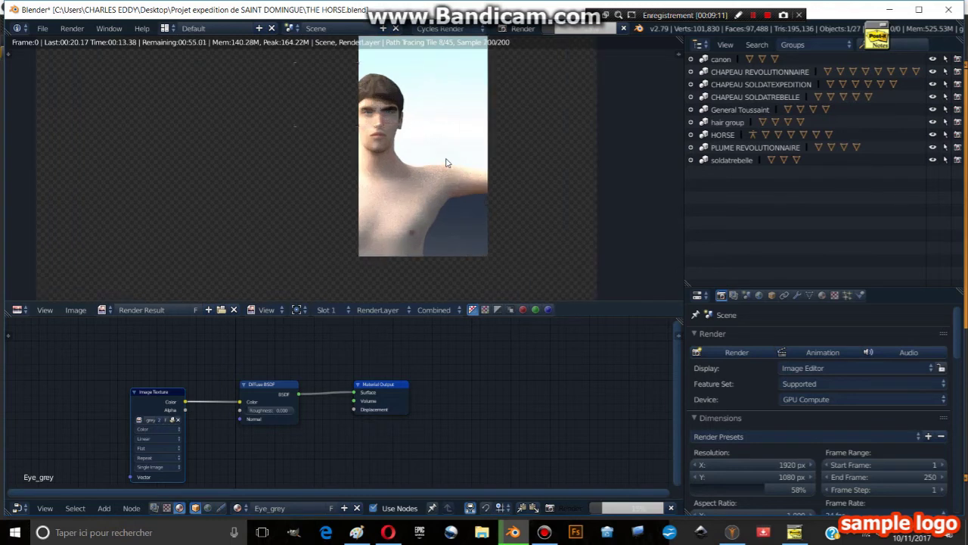
scroll(447, 163, up, 1)
scroll(446, 163, down, 1)
scroll(446, 162, down, 1)
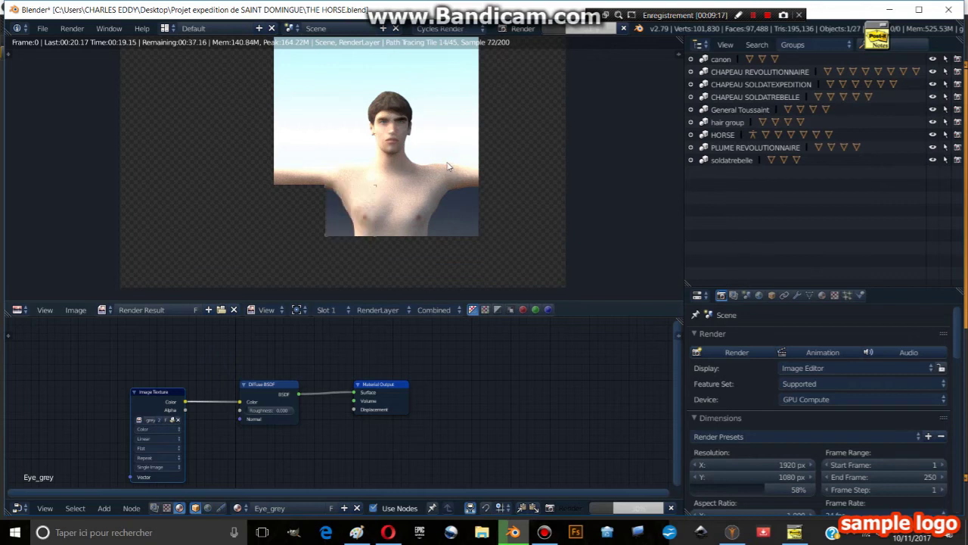
scroll(447, 164, down, 1)
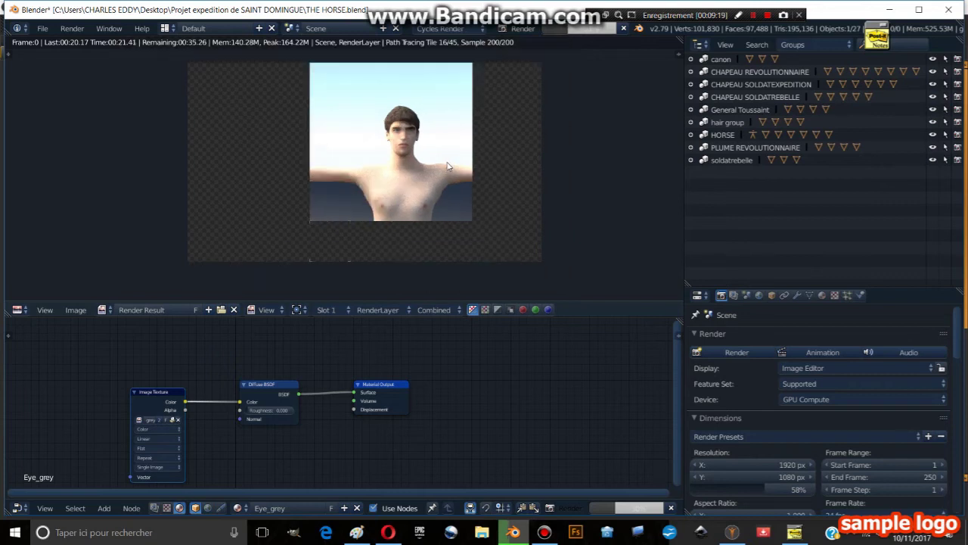
scroll(447, 164, up, 1)
scroll(447, 166, down, 1)
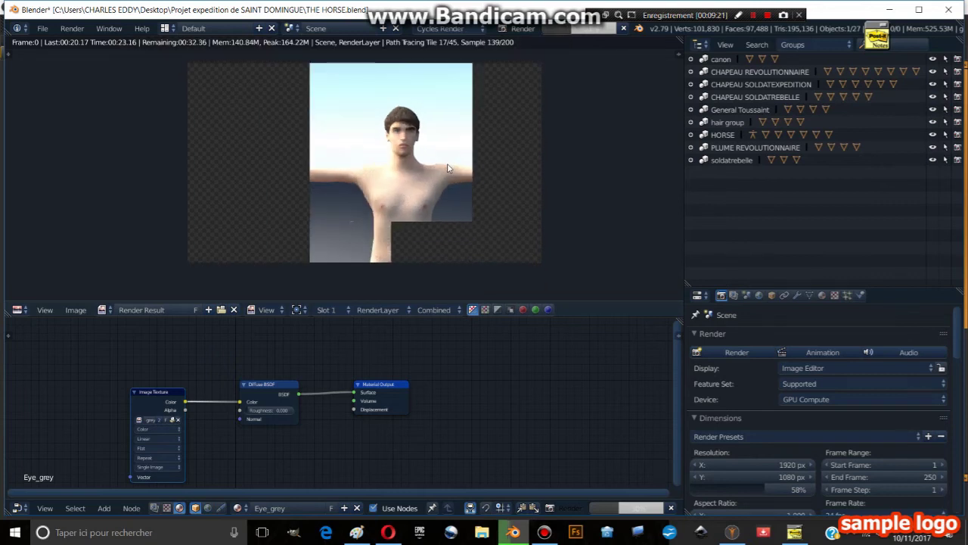